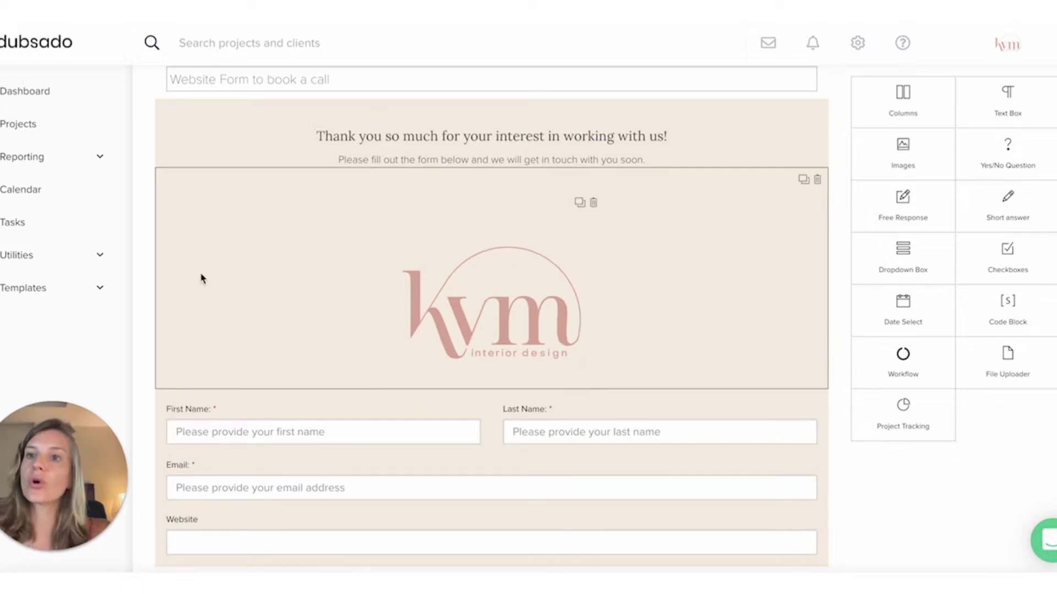
- Open the lead capture form "Website Form to book a call" from the form templates
click(40, 294)
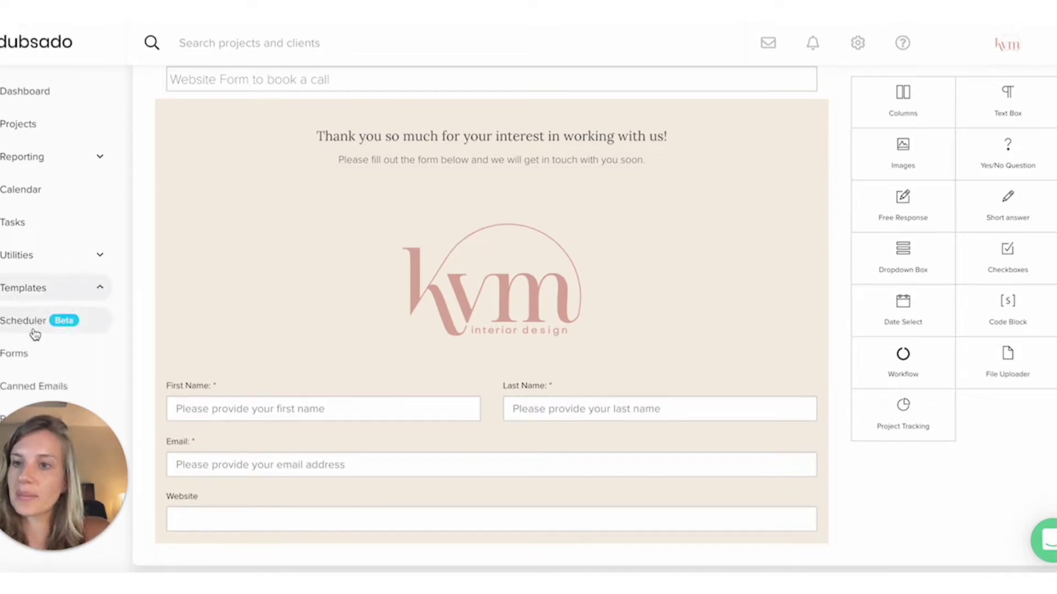
click(24, 353)
click(653, 83)
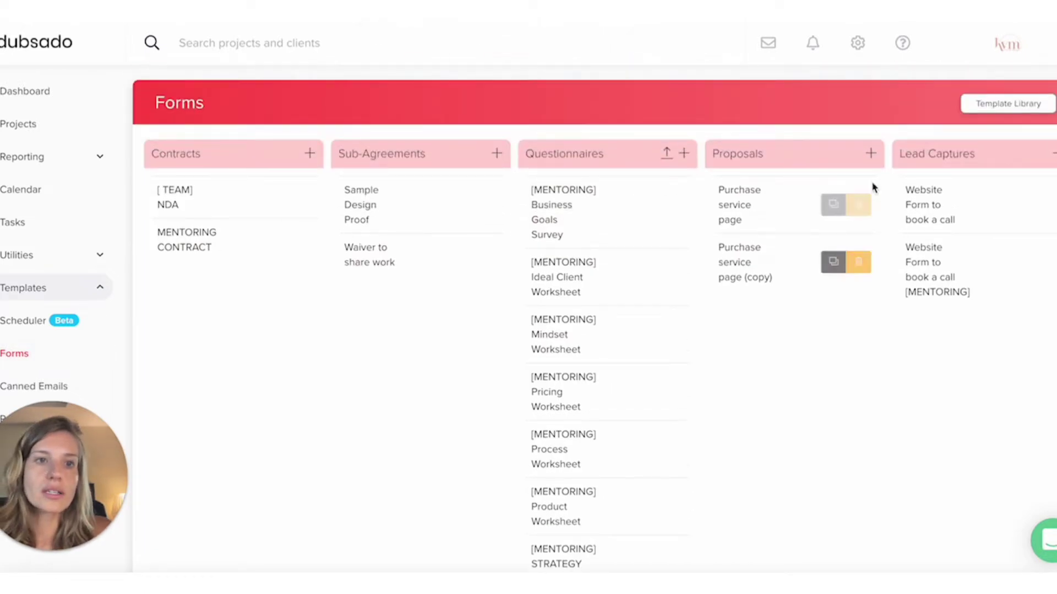
mouse_move(1000, 241)
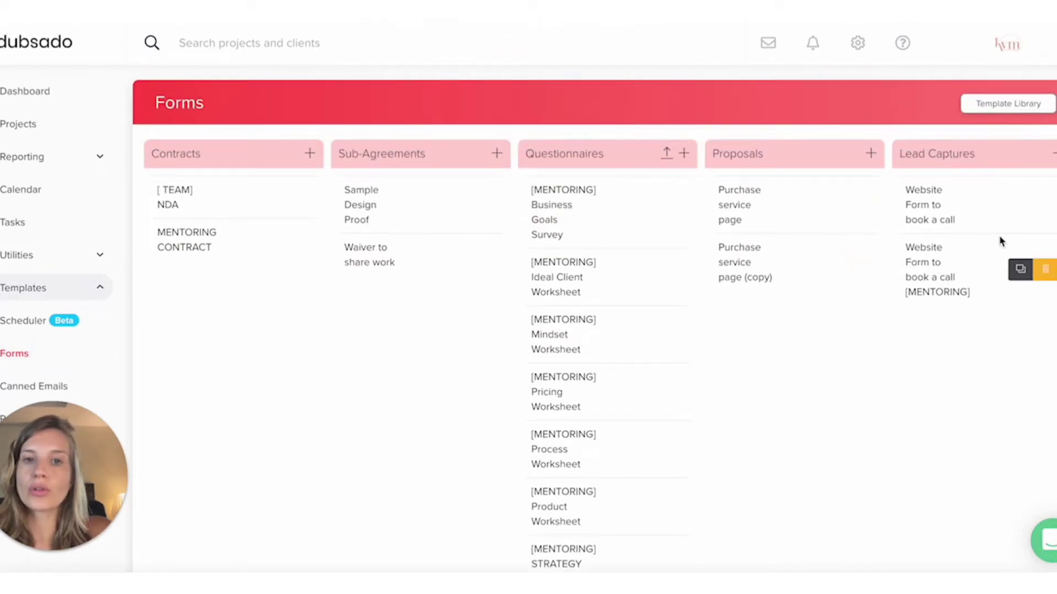
click(930, 206)
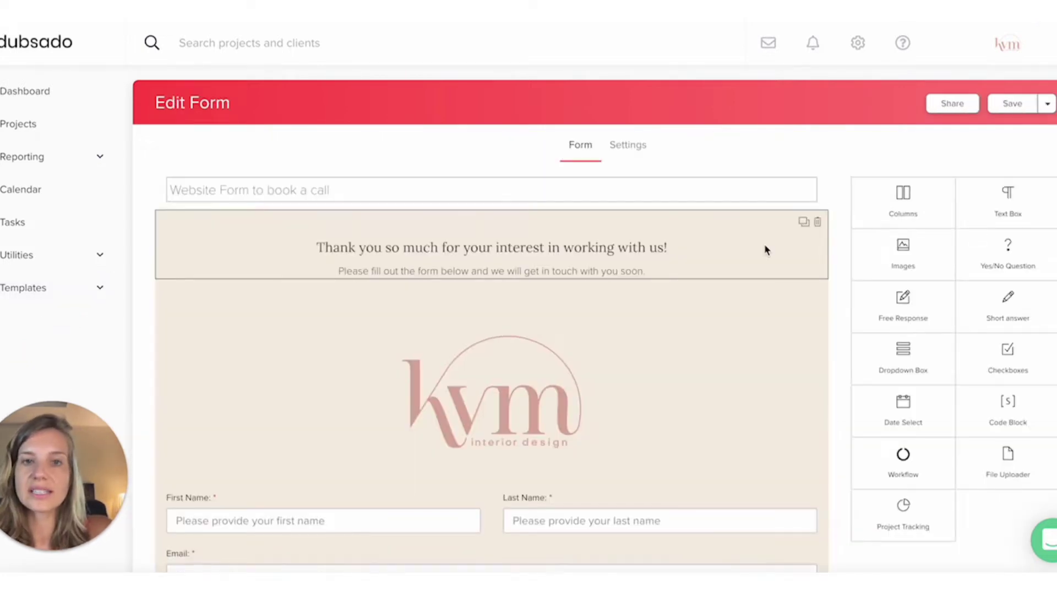
- Examine the form's intro text, logo, name, email and website fields, and the elements available for adding, such as Short answer
scroll(802, 323, down, 3)
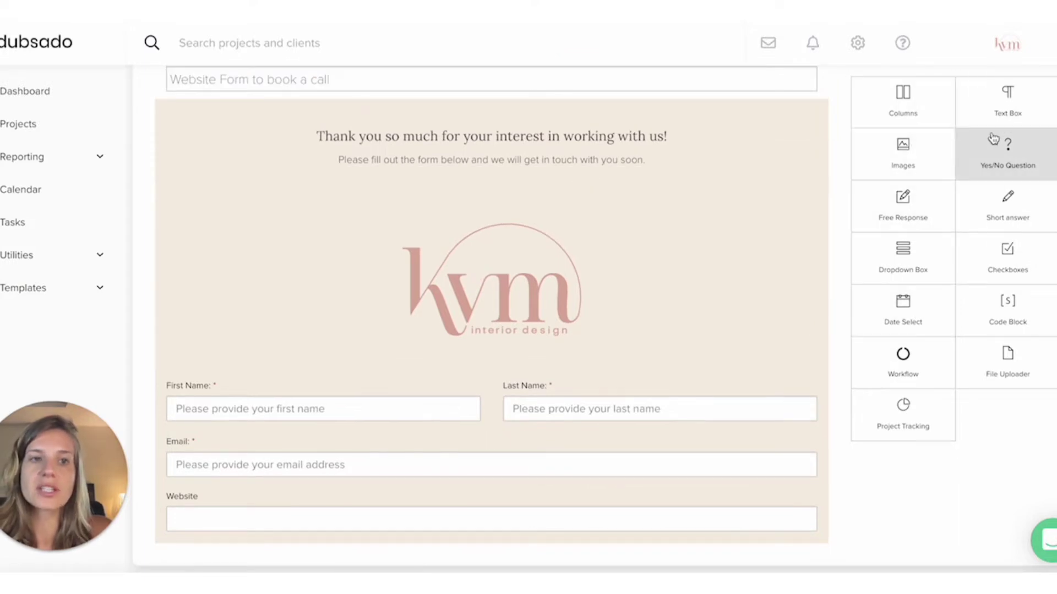
scroll(881, 275, down, 1)
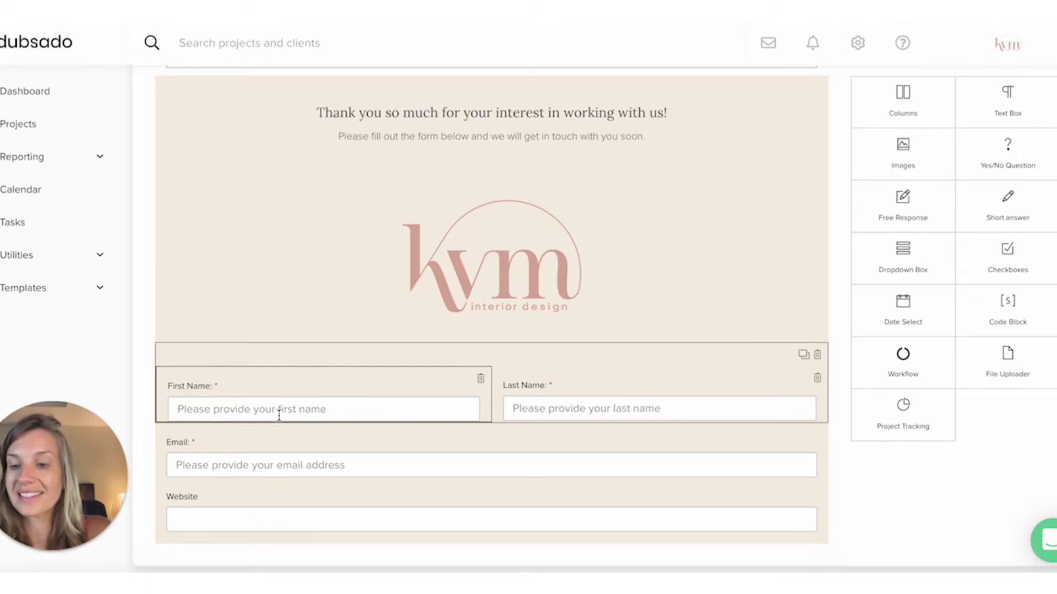
scroll(253, 451, up, 1)
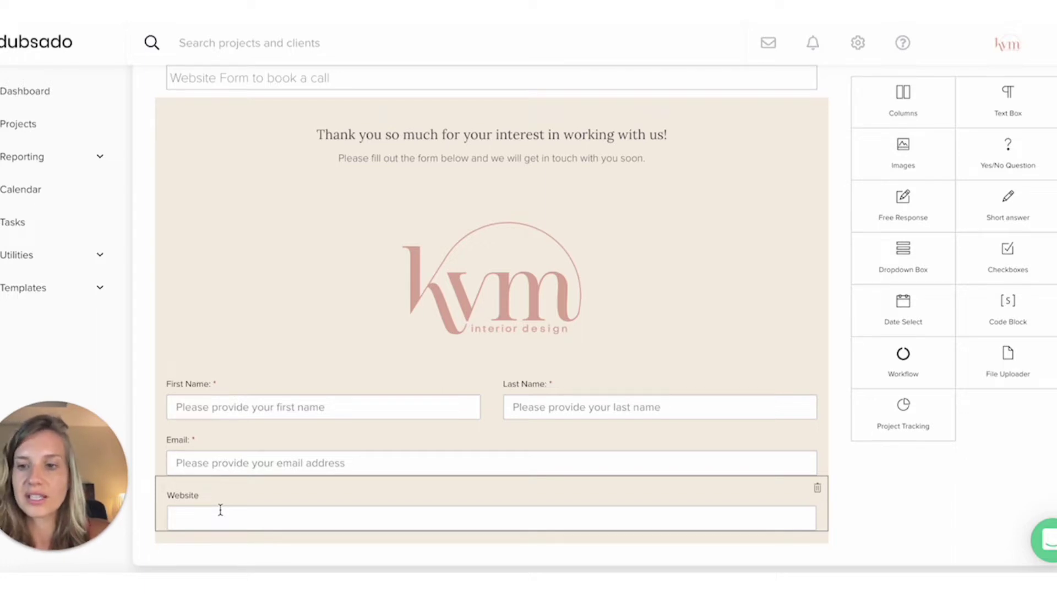
scroll(218, 440, down, 1)
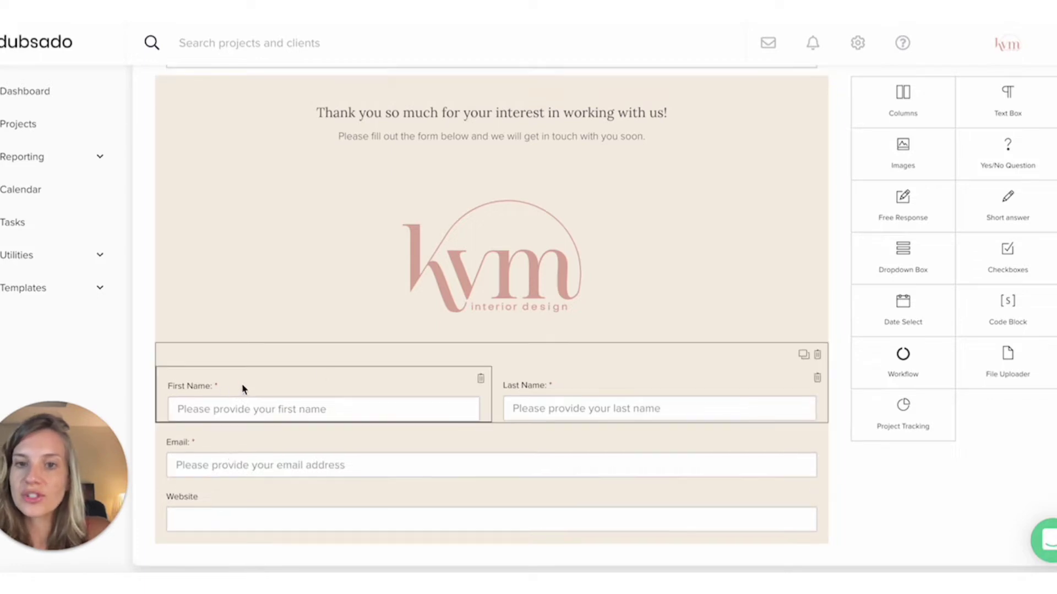
scroll(243, 390, up, 1)
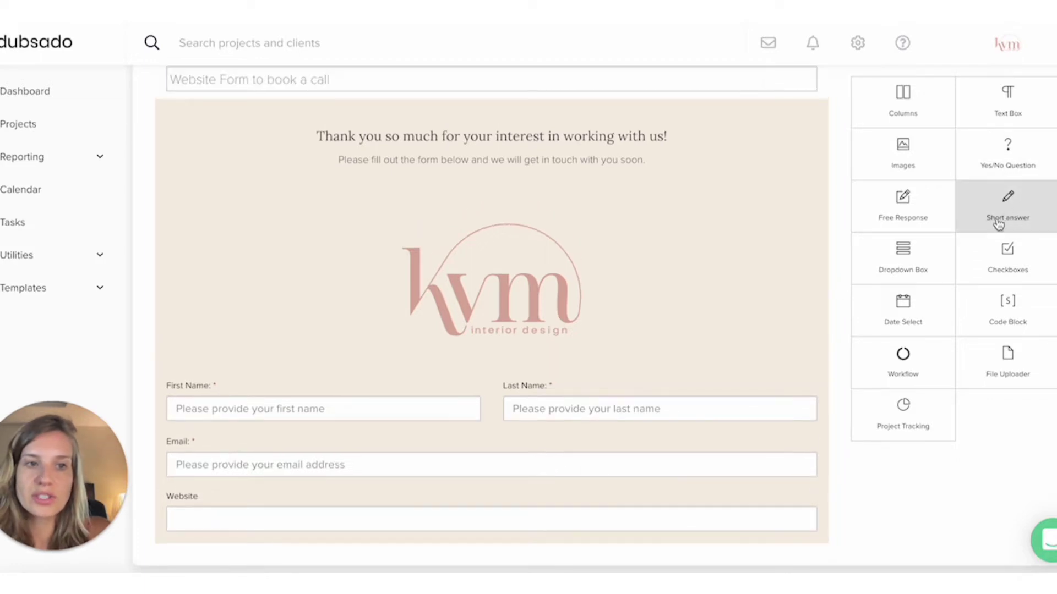
drag(1010, 214, 812, 184)
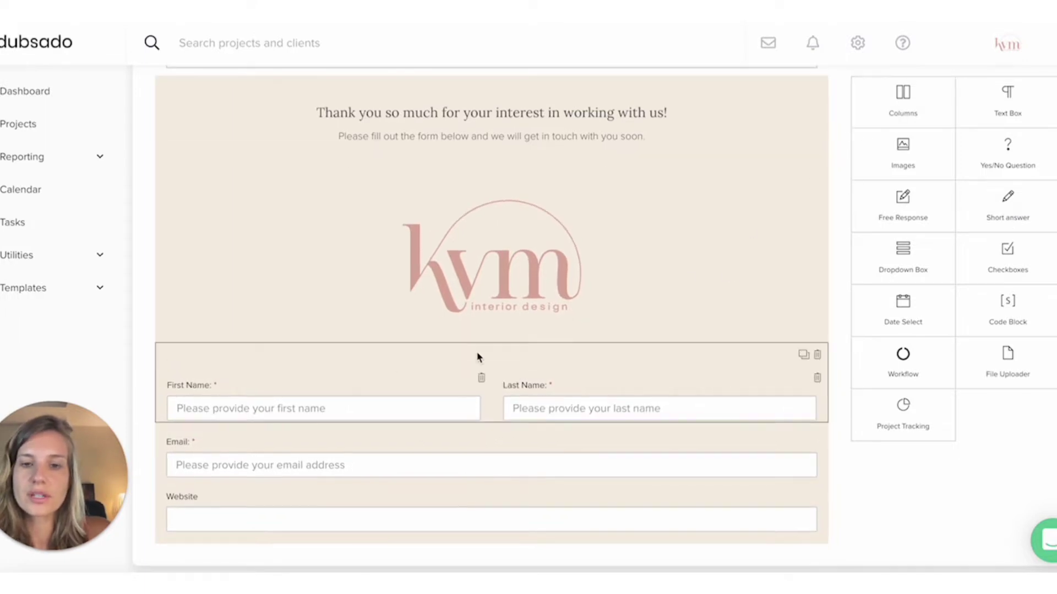
scroll(523, 345, down, 1)
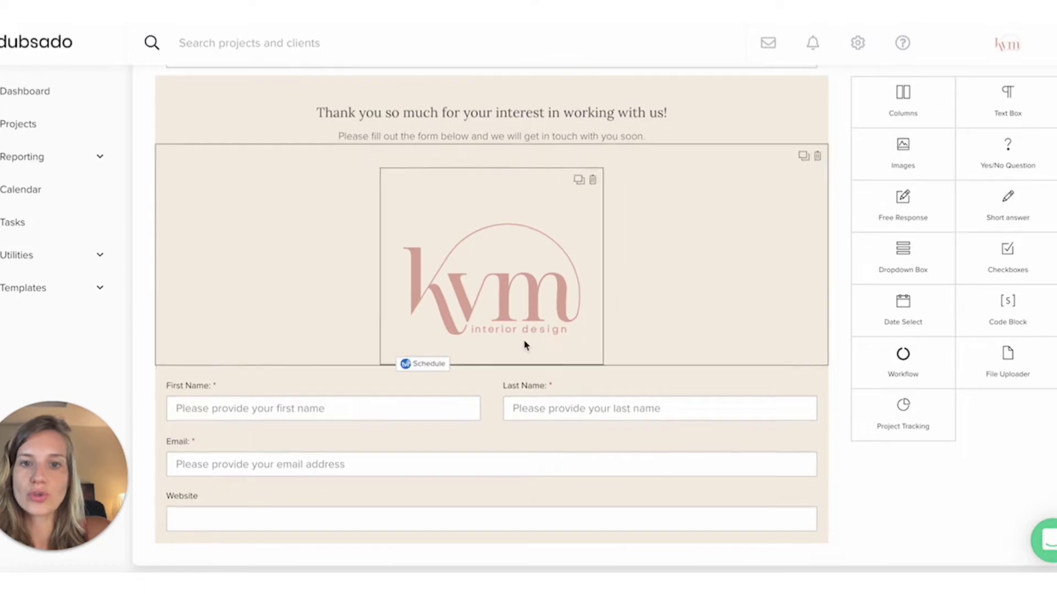
- Inspect the First Name question and its project and client mapping options, then close it without changing the mapping
click(317, 393)
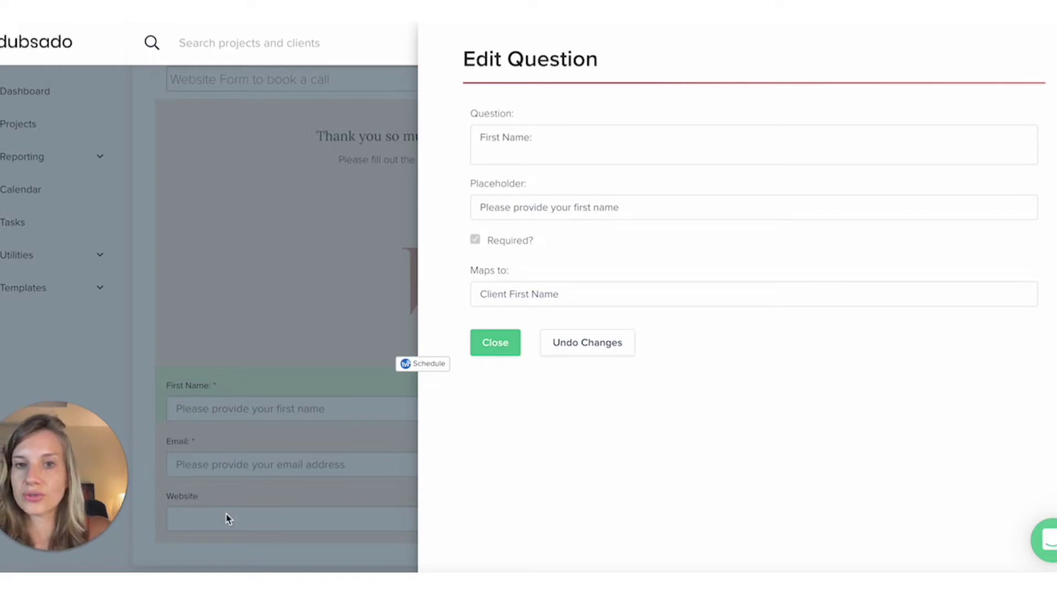
click(496, 295)
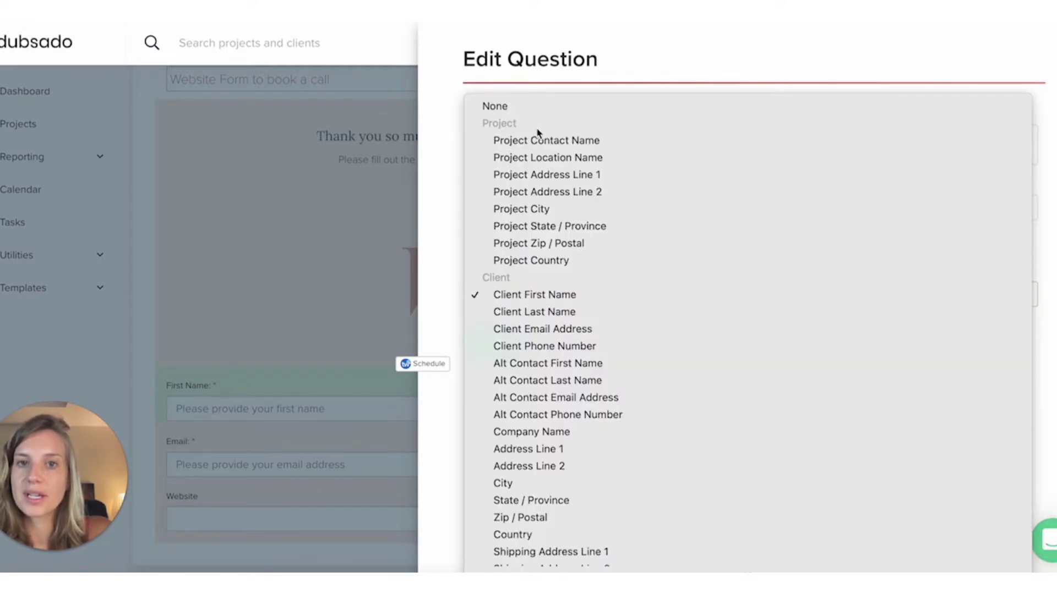
scroll(529, 423, down, 3)
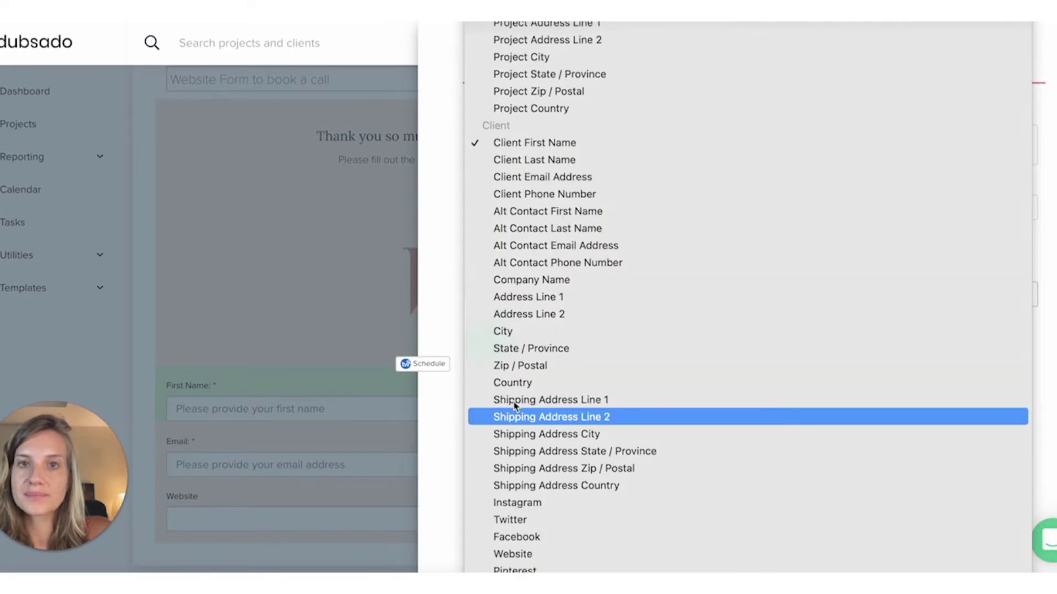
click(440, 225)
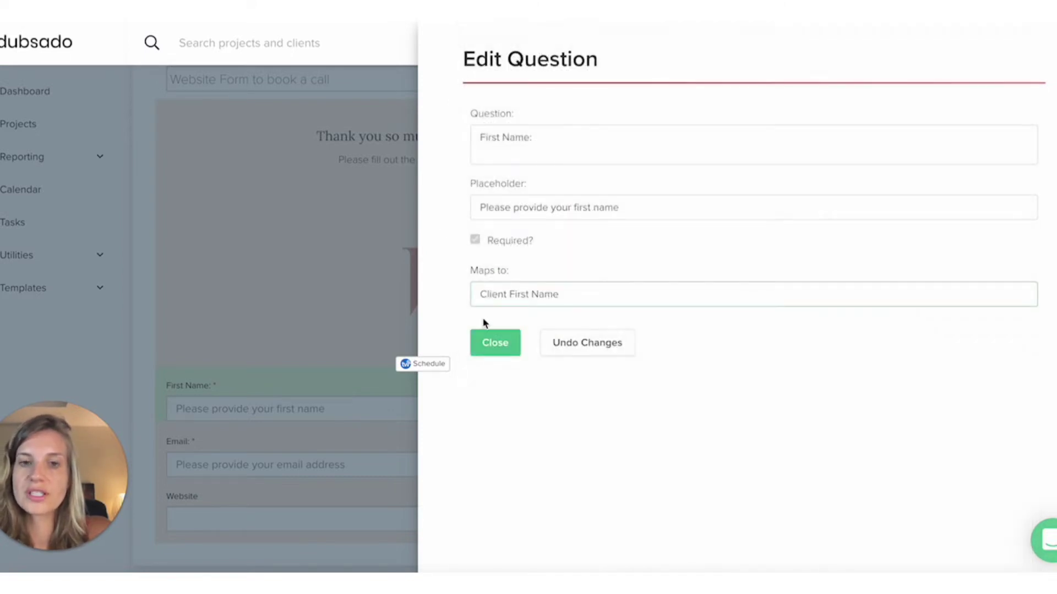
click(495, 342)
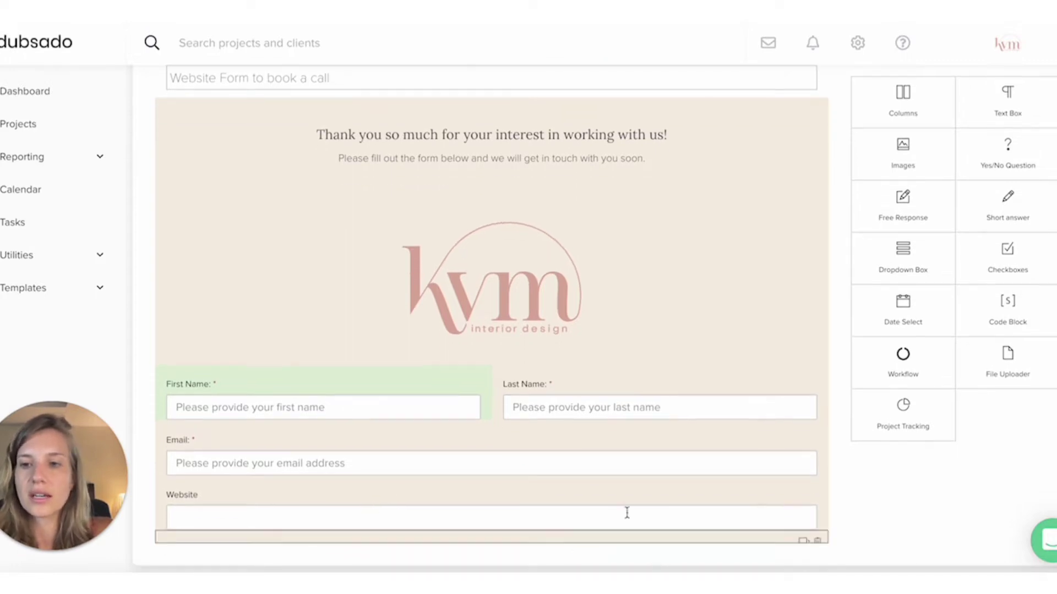
- Inspect the smart field categories available in the thank-you text box above the logo, then close it without inserting any
scroll(591, 420, up, 2)
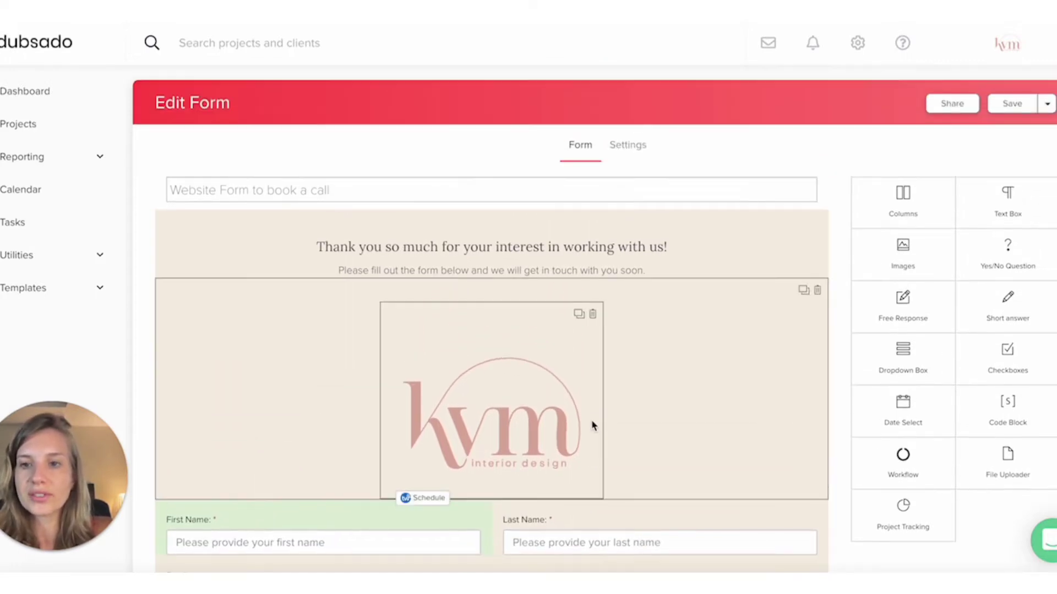
scroll(592, 420, down, 3)
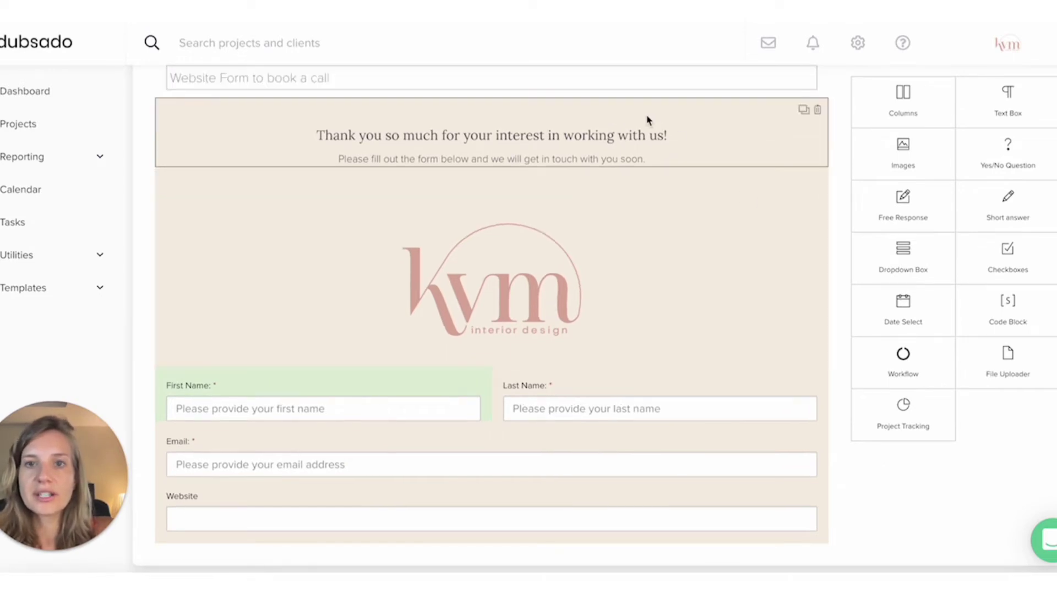
click(691, 134)
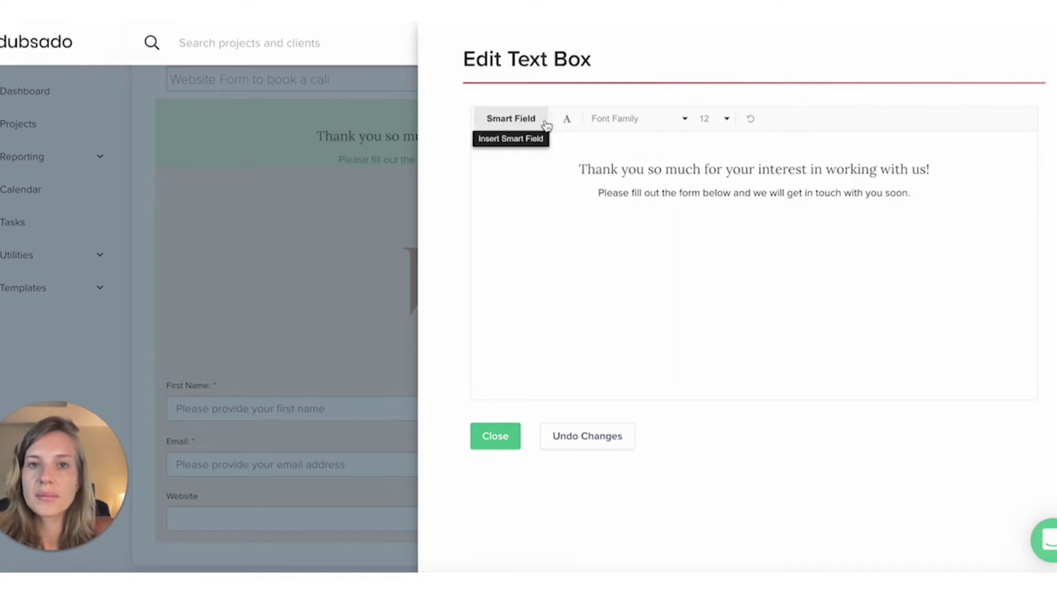
click(512, 120)
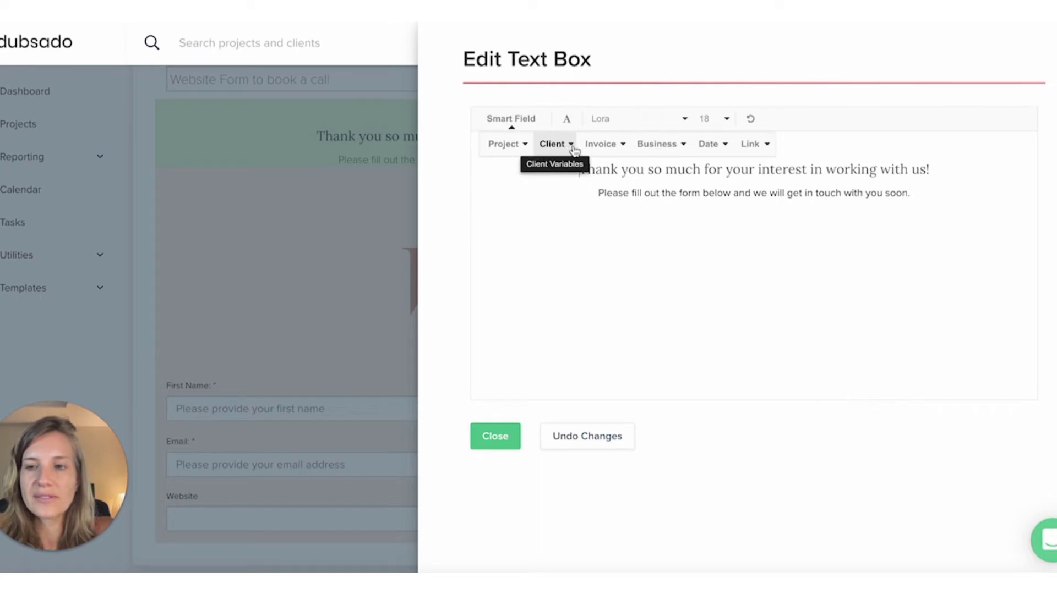
click(599, 197)
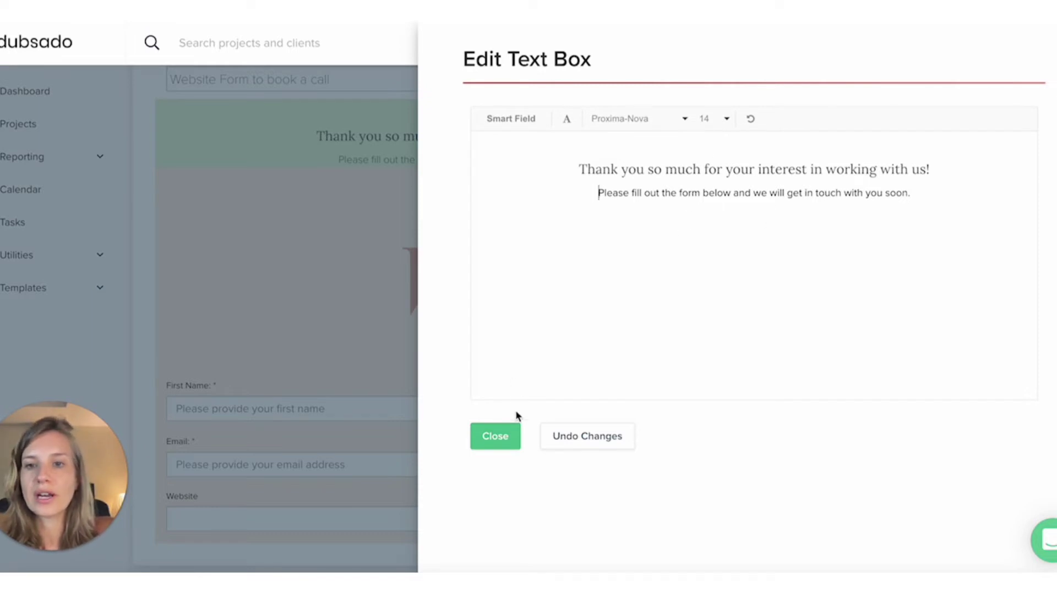
click(511, 429)
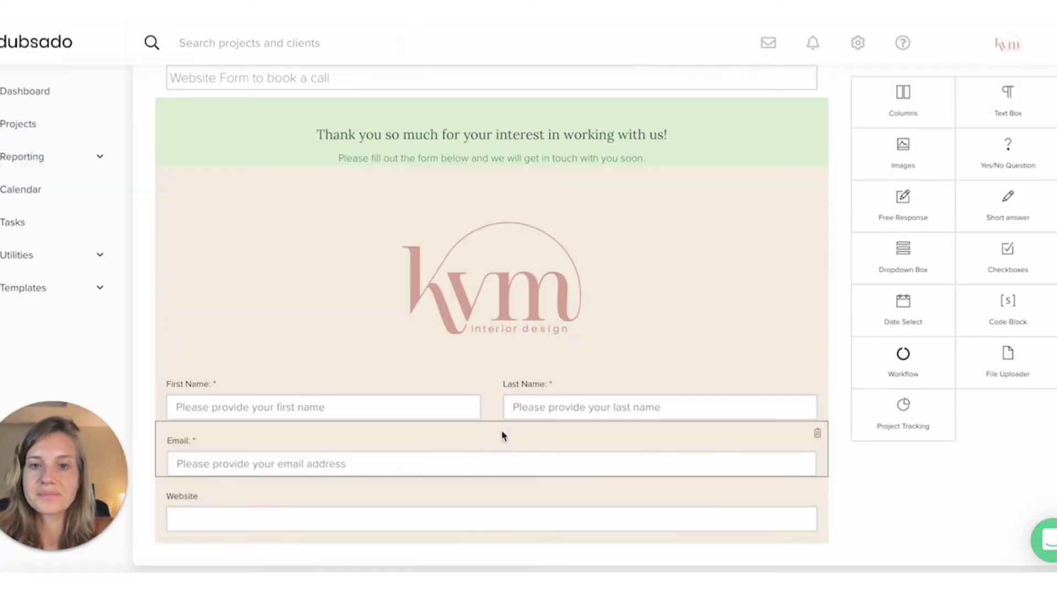
- Open the form's settings and review the expiration type, default workflow, thank-you message and redirect URL
scroll(502, 358, down, 1)
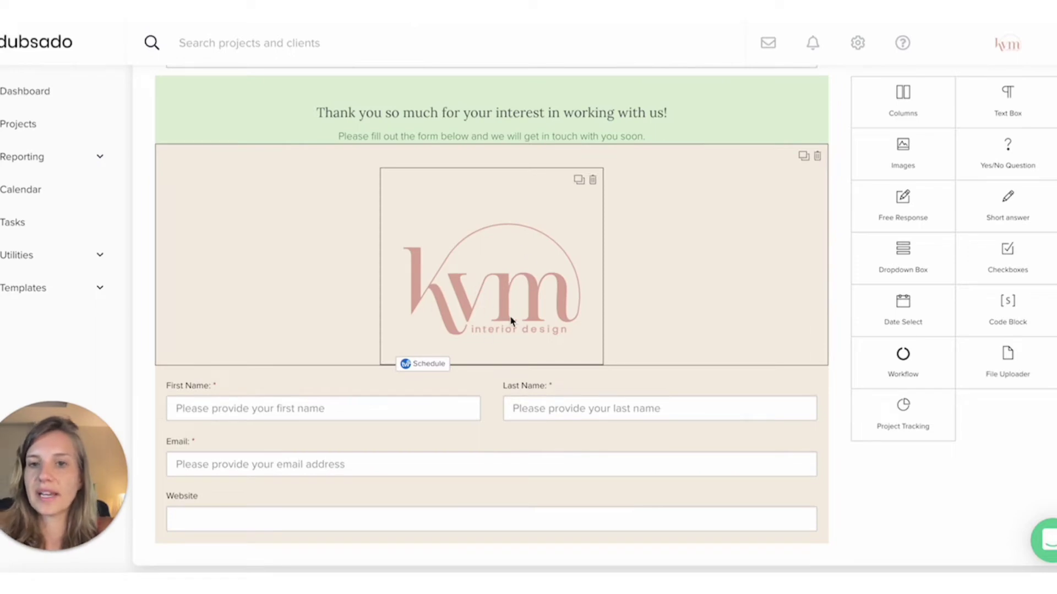
scroll(537, 209, up, 3)
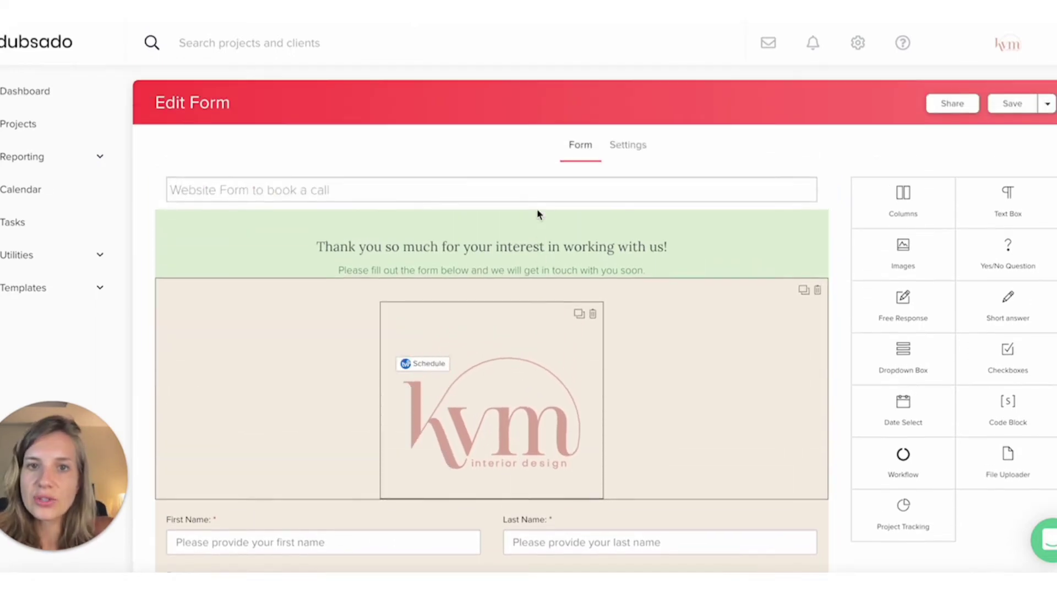
click(630, 147)
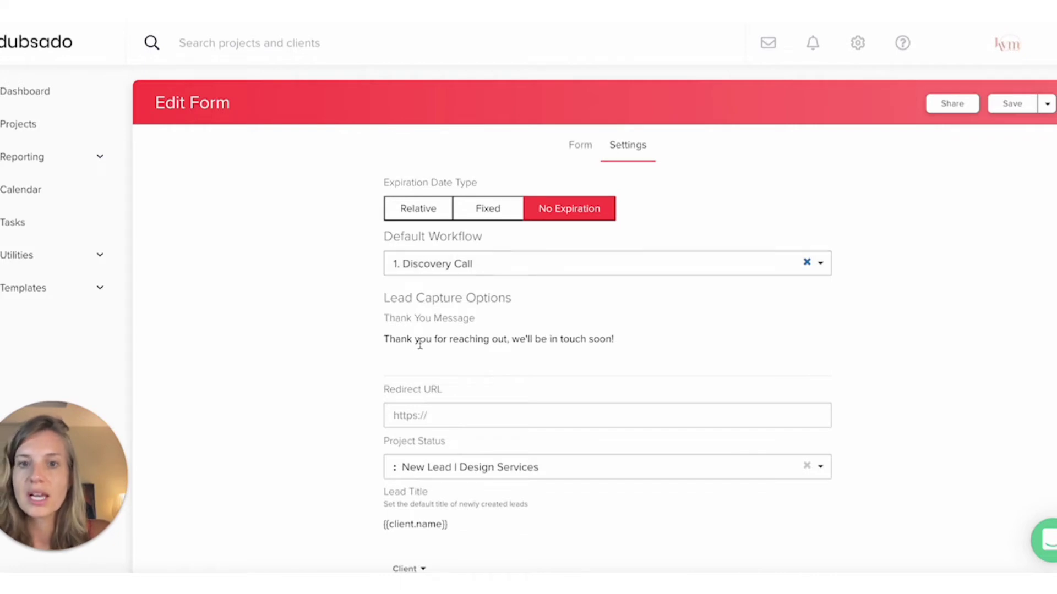
scroll(429, 338, down, 1)
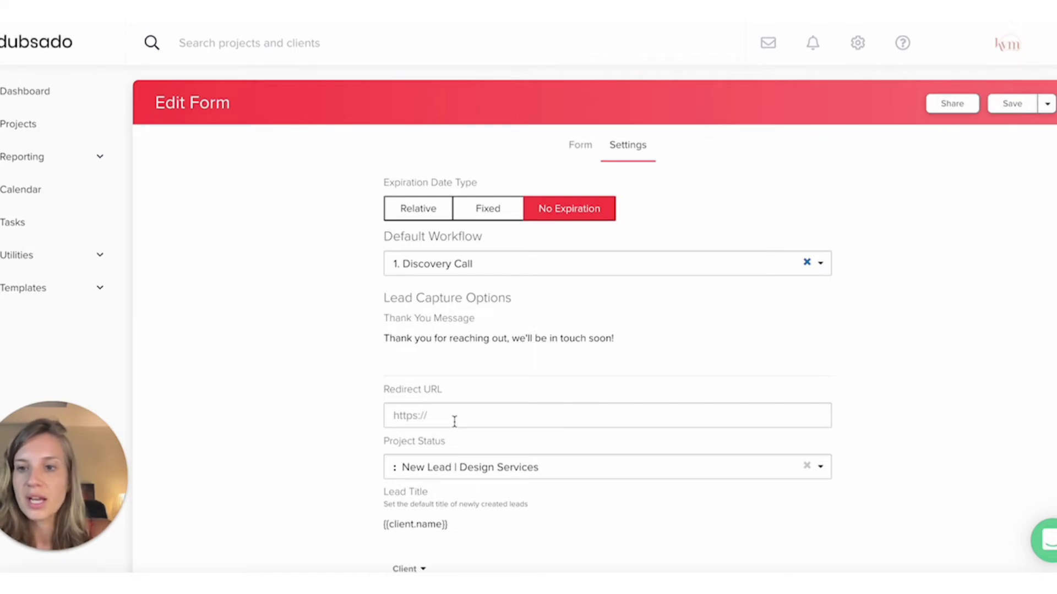
scroll(409, 413, down, 2)
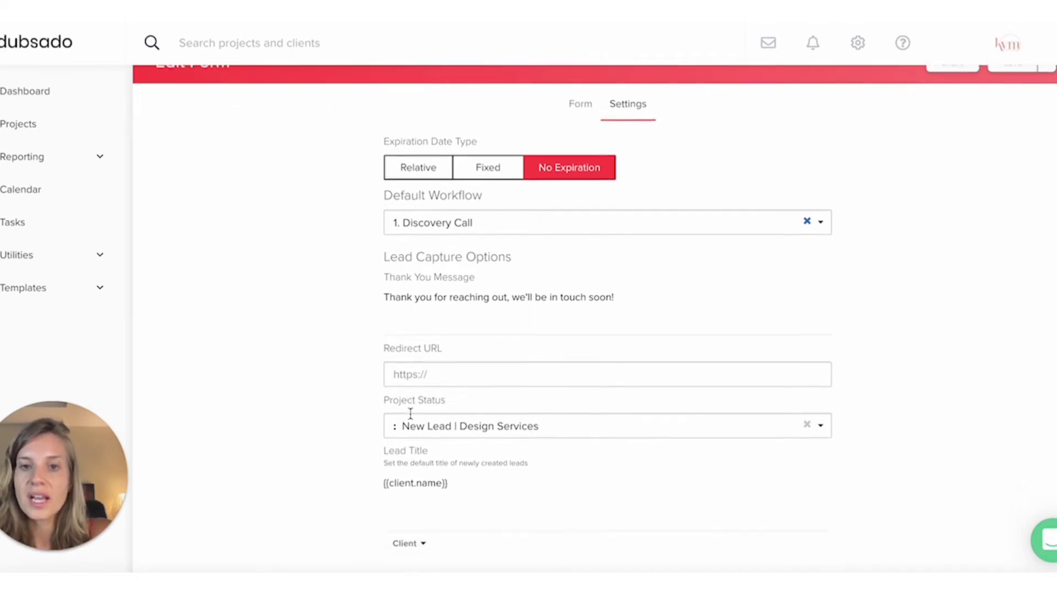
scroll(410, 413, down, 4)
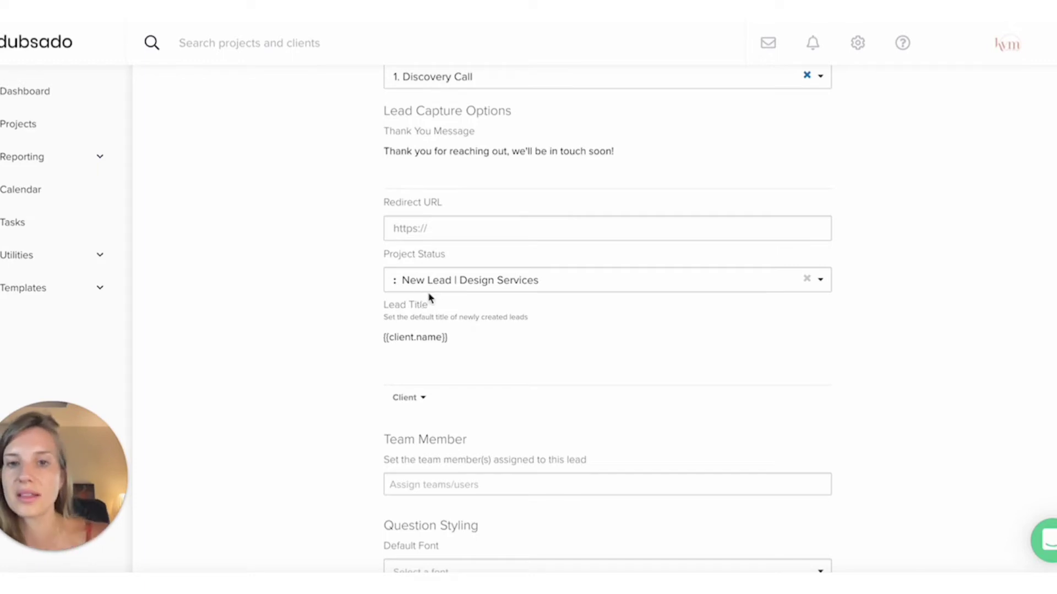
- Look through the job and lead options for the project status, keeping New Lead | Design Services selected
click(487, 280)
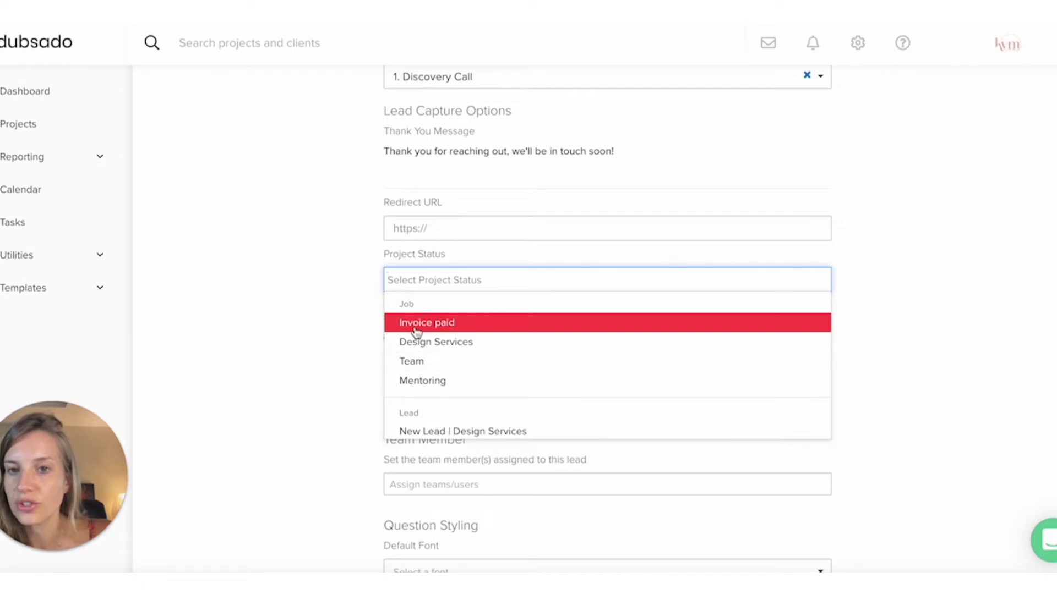
scroll(415, 390, down, 2)
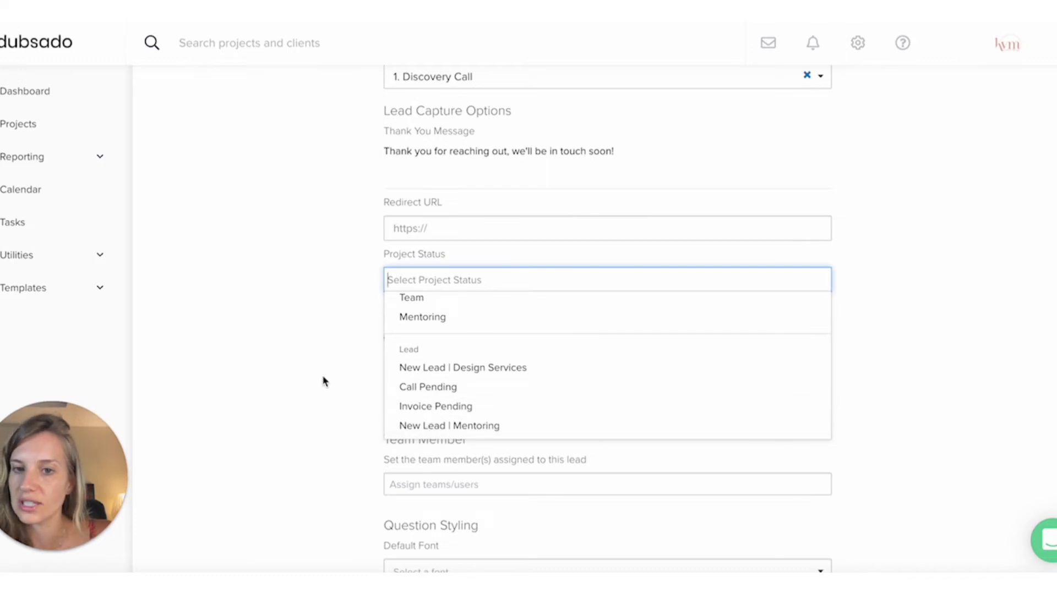
key(Return)
- Review the lead title, team member, question styling, submit button and privacy settings, and preview the form as clients see it
scroll(326, 361, down, 3)
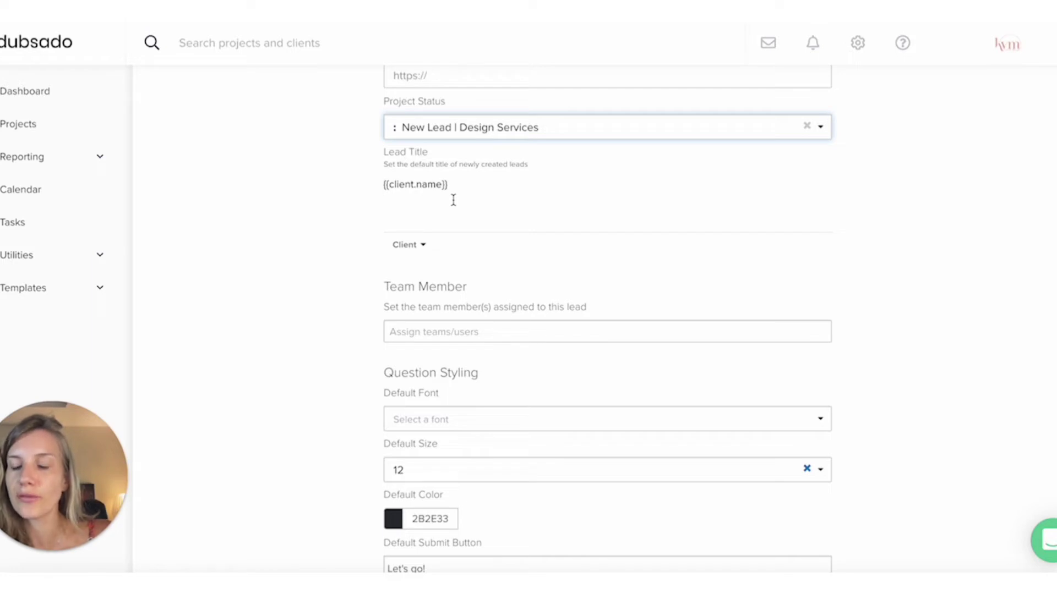
scroll(453, 200, down, 1)
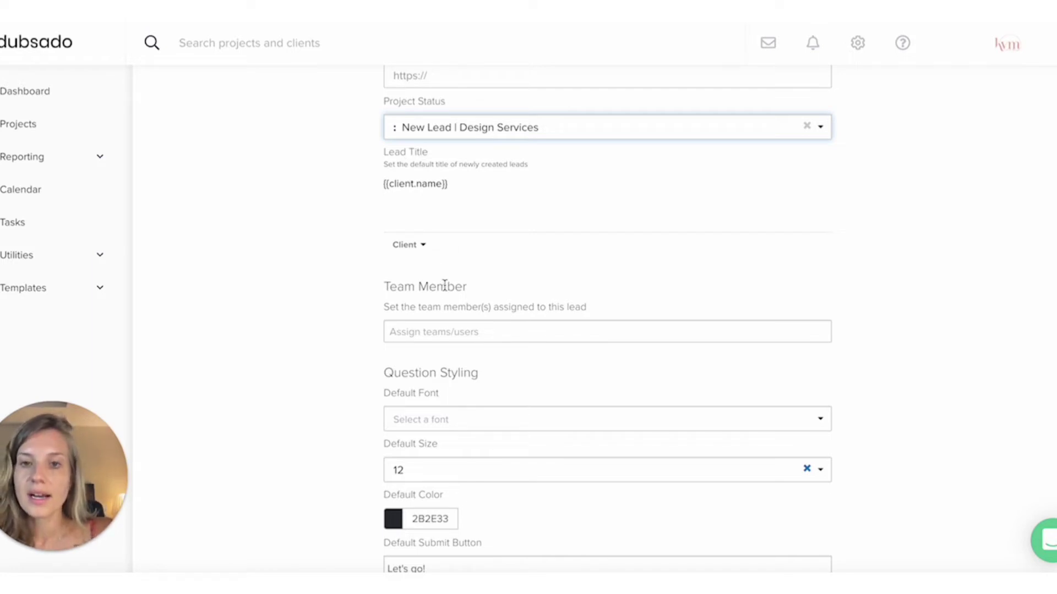
scroll(426, 437, down, 2)
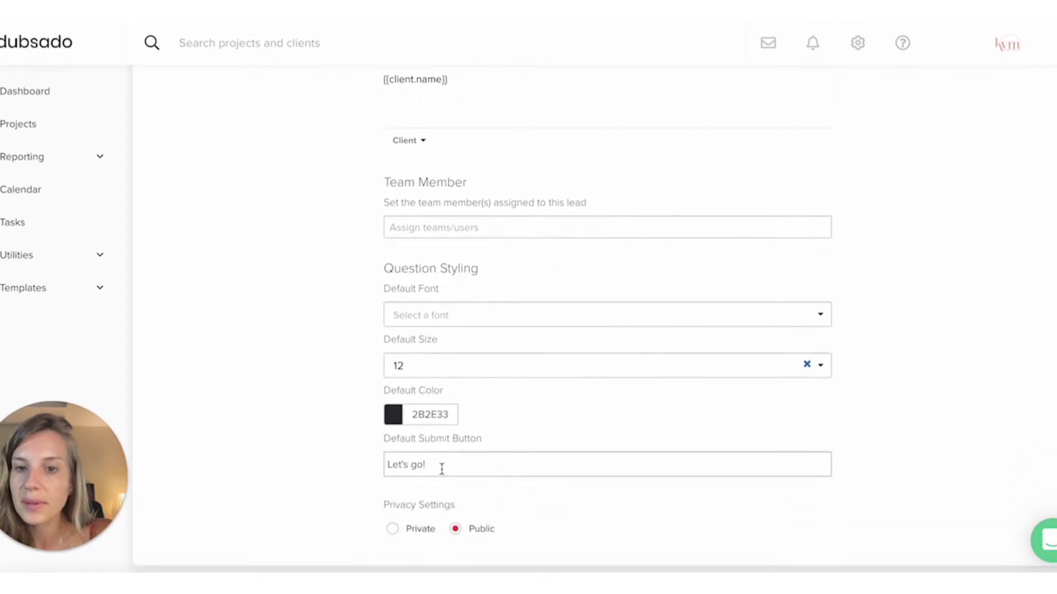
scroll(387, 488, up, 8)
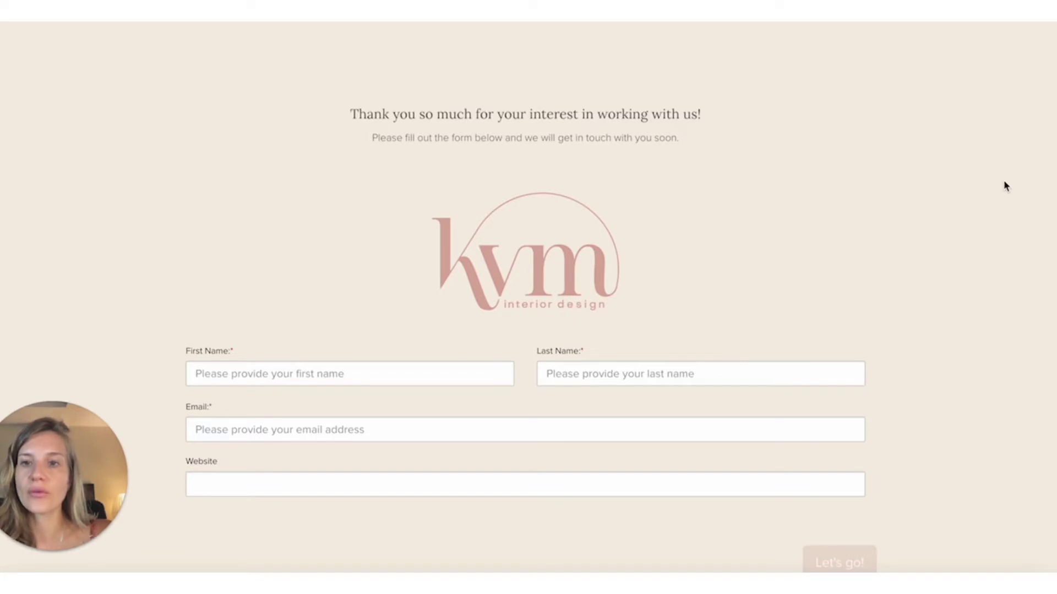
click(537, 259)
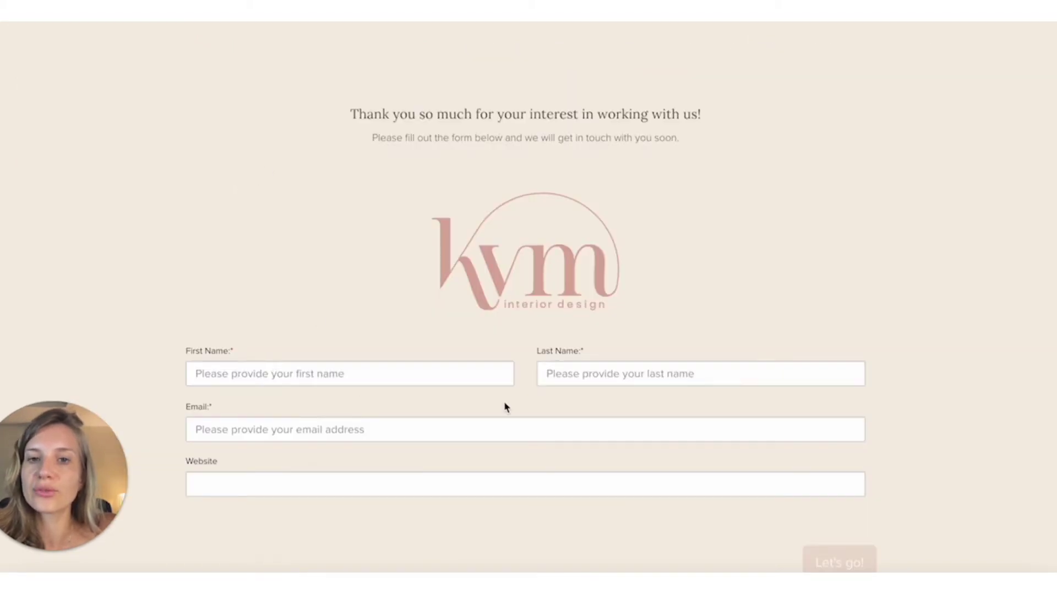
- Finish viewing the form as clients see it and return to the form's content editor
scroll(504, 404, down, 1)
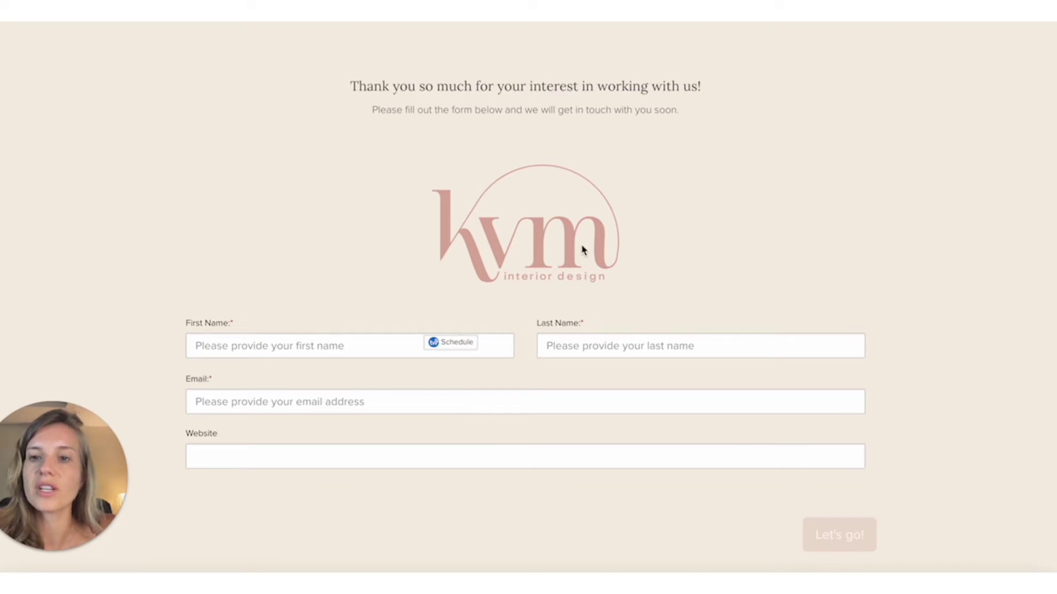
click(609, 23)
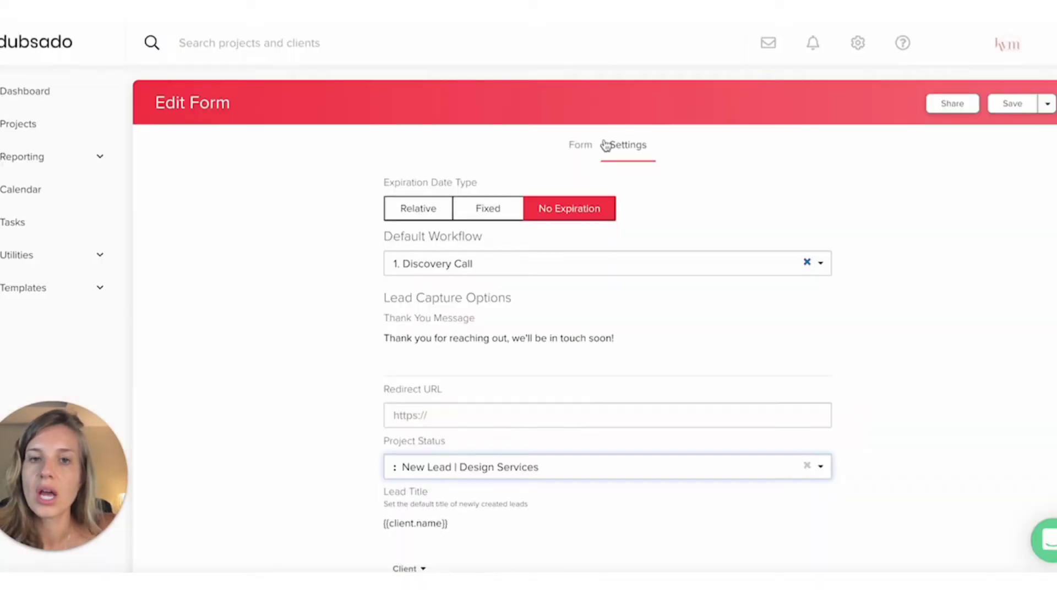
click(583, 153)
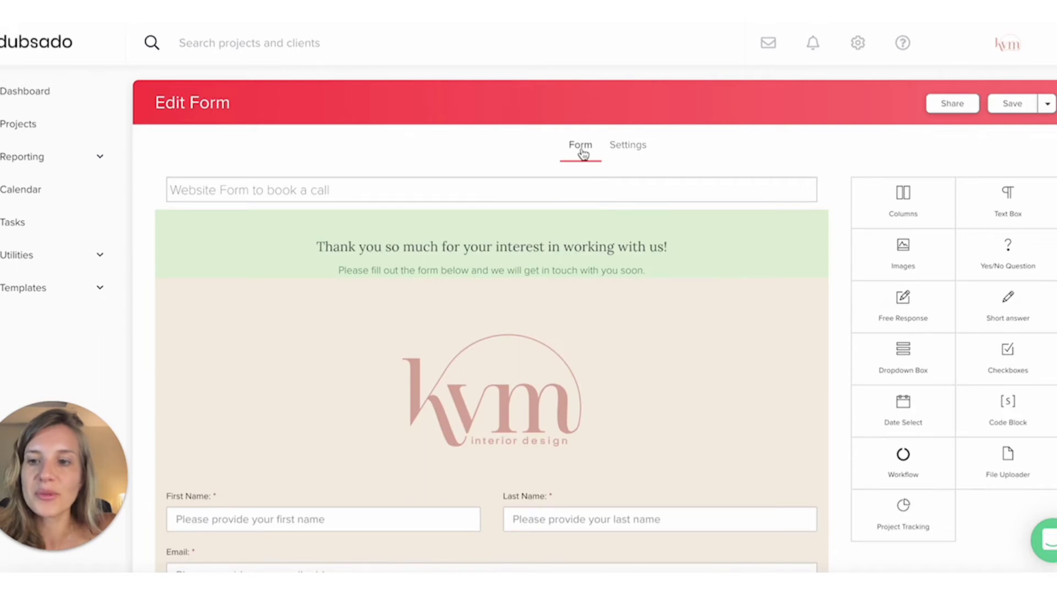
- Open the code block below the Website field, examine the background colour hex code in its style code, and close it
scroll(590, 371, down, 3)
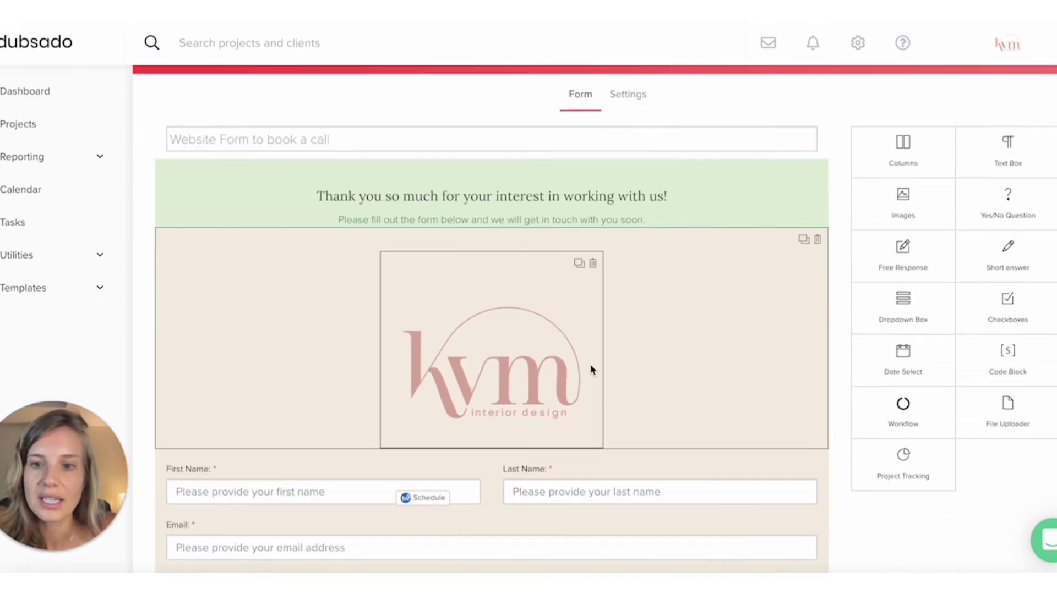
scroll(592, 369, up, 1)
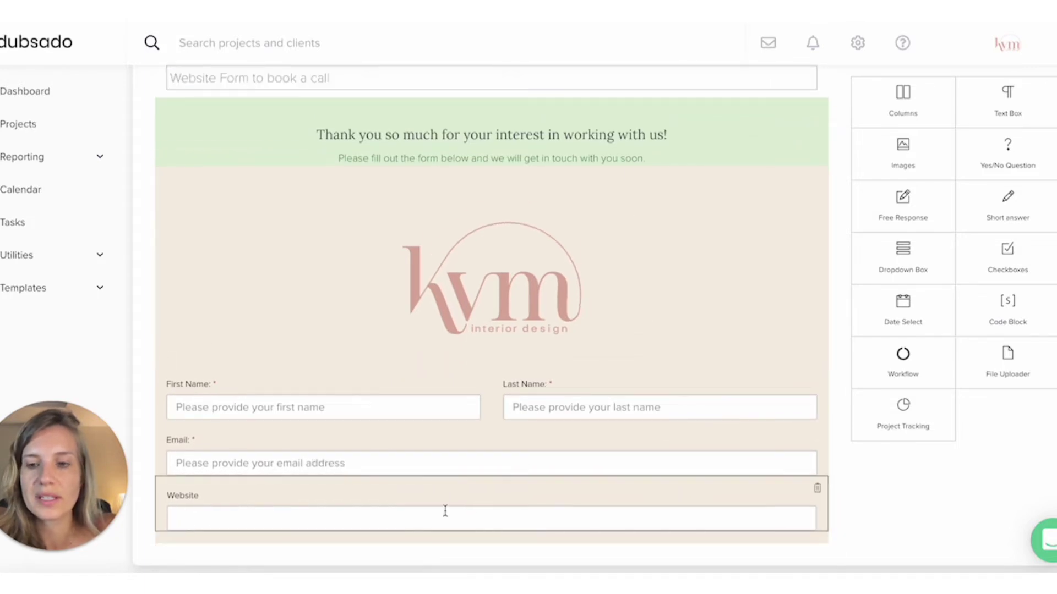
click(447, 538)
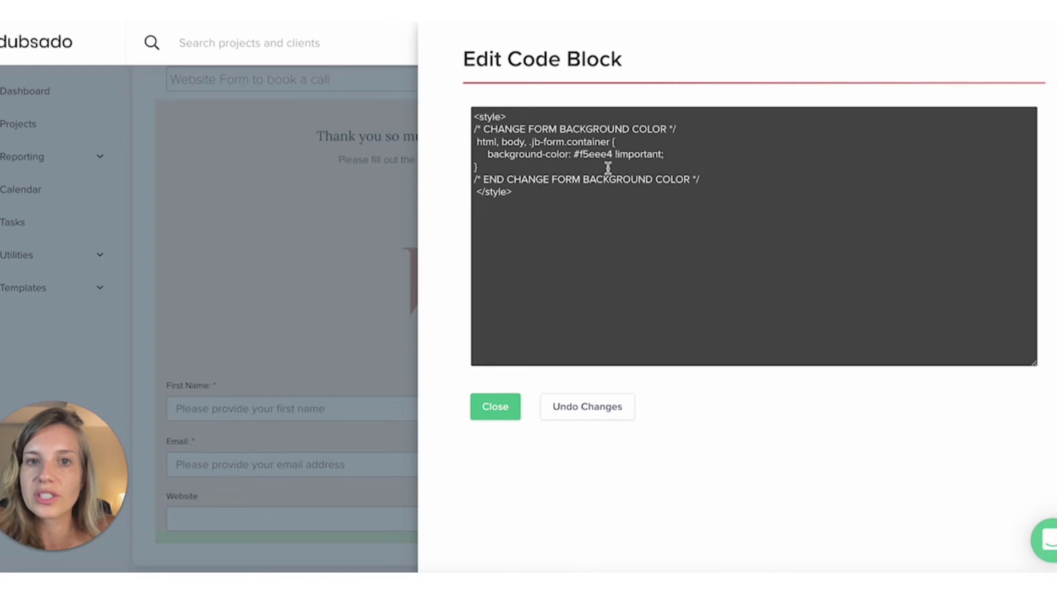
drag(613, 154, 573, 154)
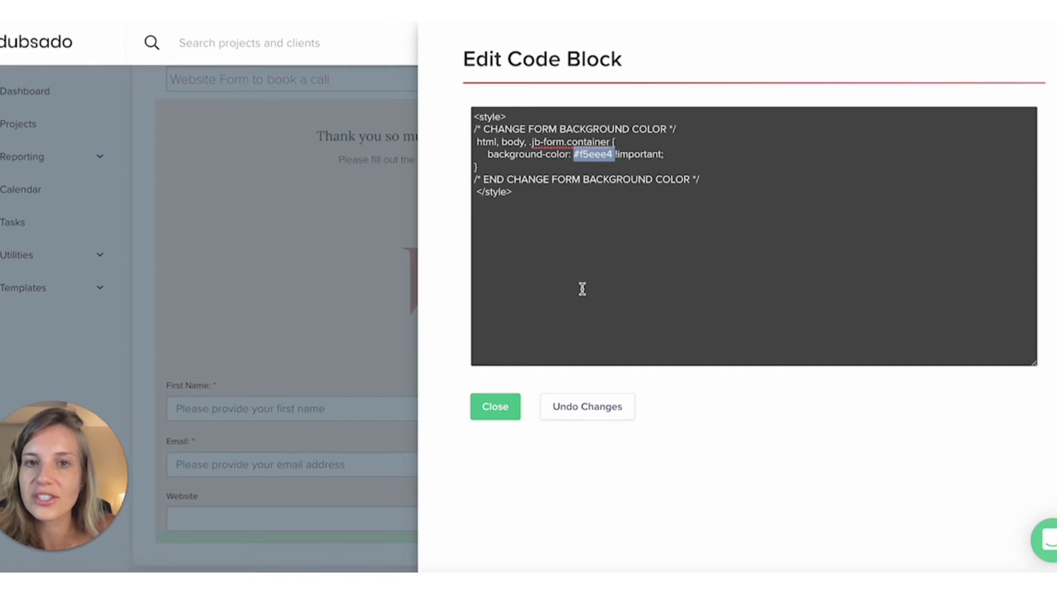
click(486, 412)
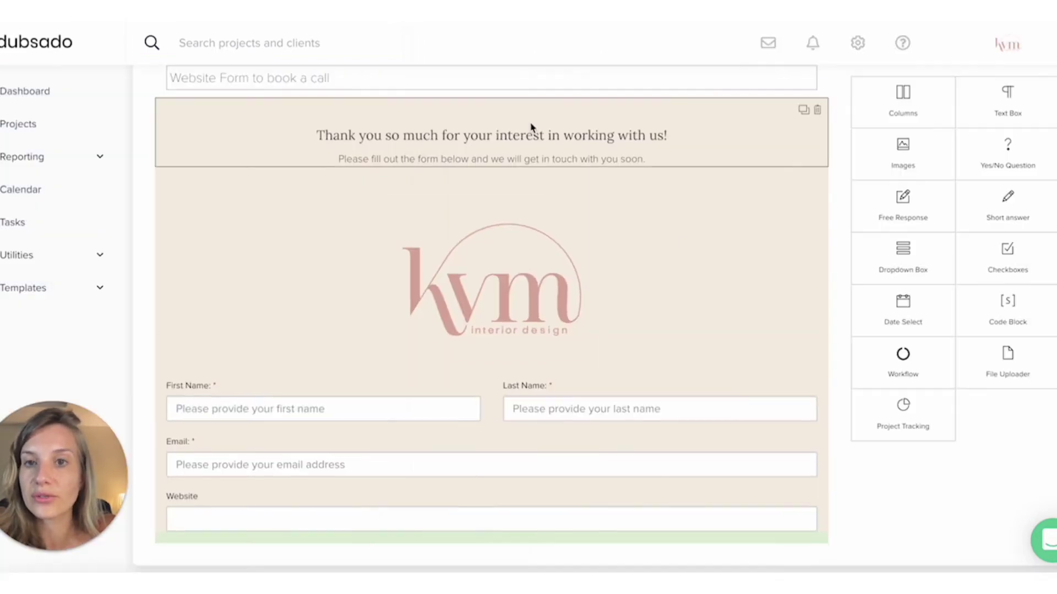
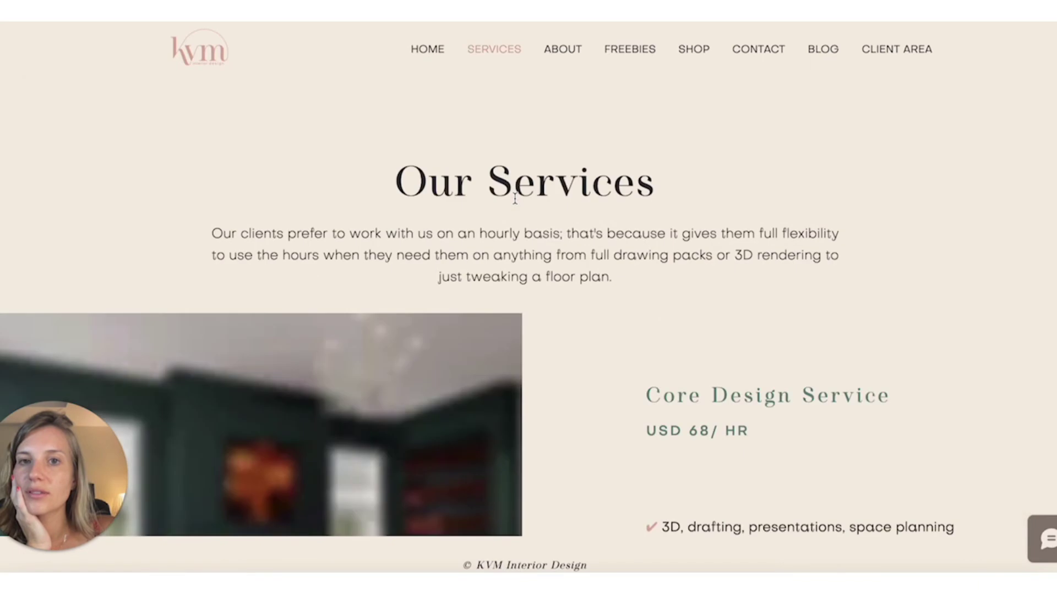
- Examine the service offerings on the KVM Interior Design website, from core design and VA admin to branding and web design
scroll(516, 200, down, 5)
scroll(515, 202, down, 10)
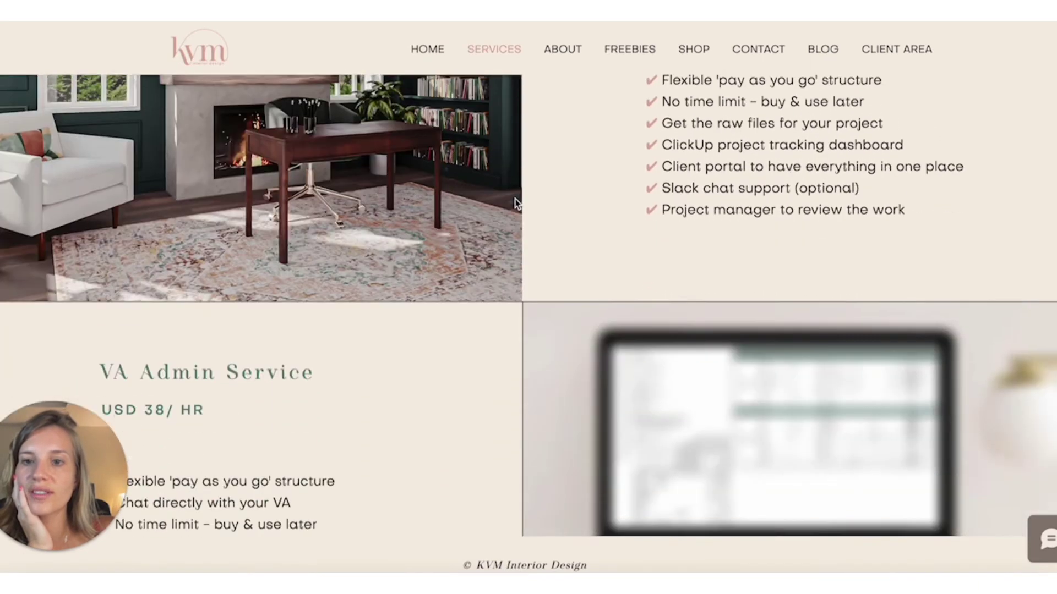
scroll(516, 204, down, 15)
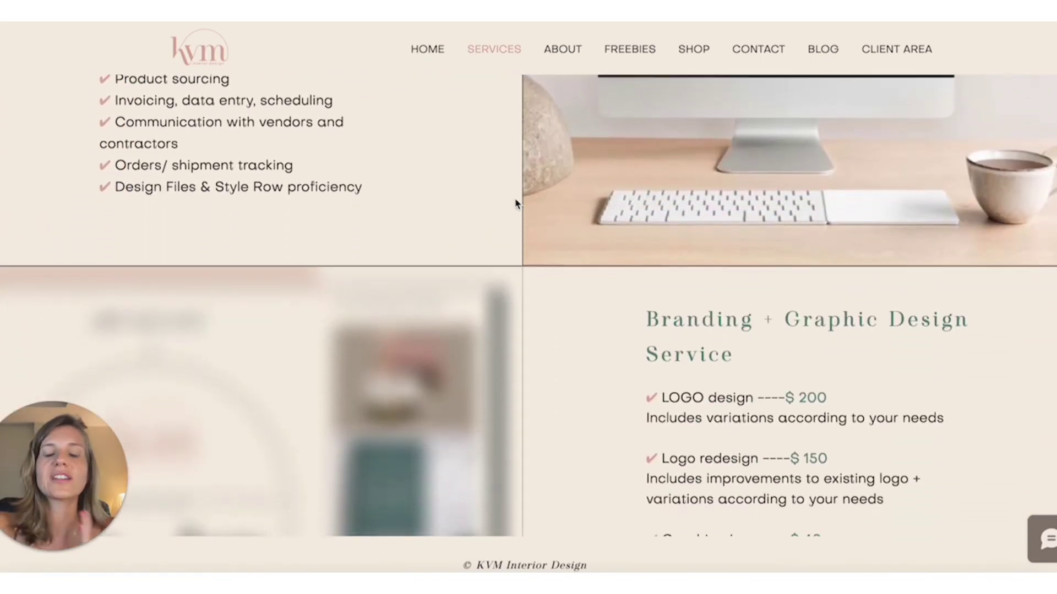
scroll(516, 204, down, 2)
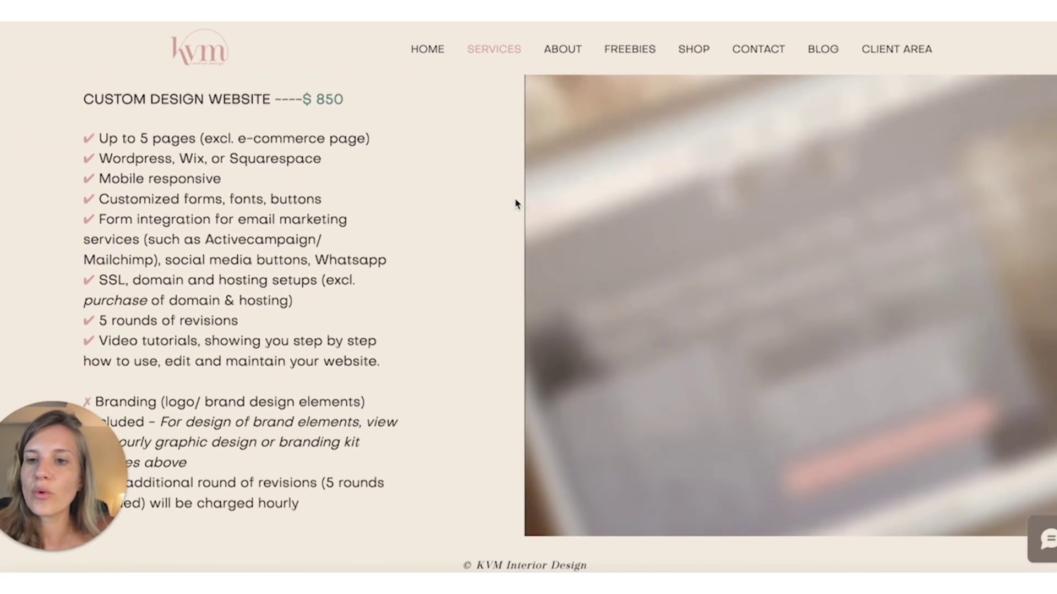
scroll(516, 203, up, 8)
scroll(516, 204, up, 10)
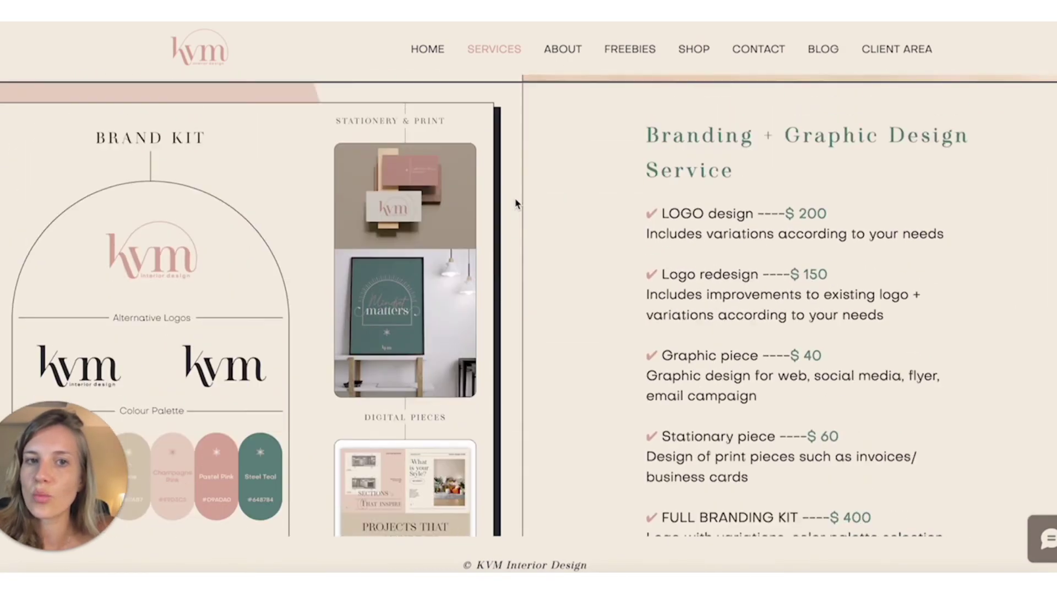
scroll(516, 203, up, 7)
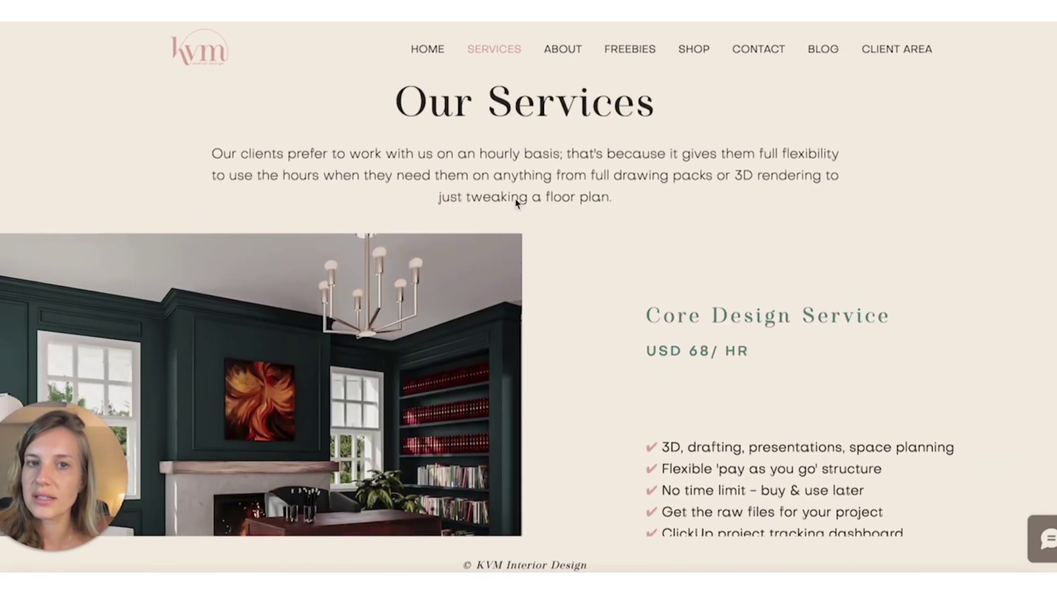
scroll(515, 204, down, 4)
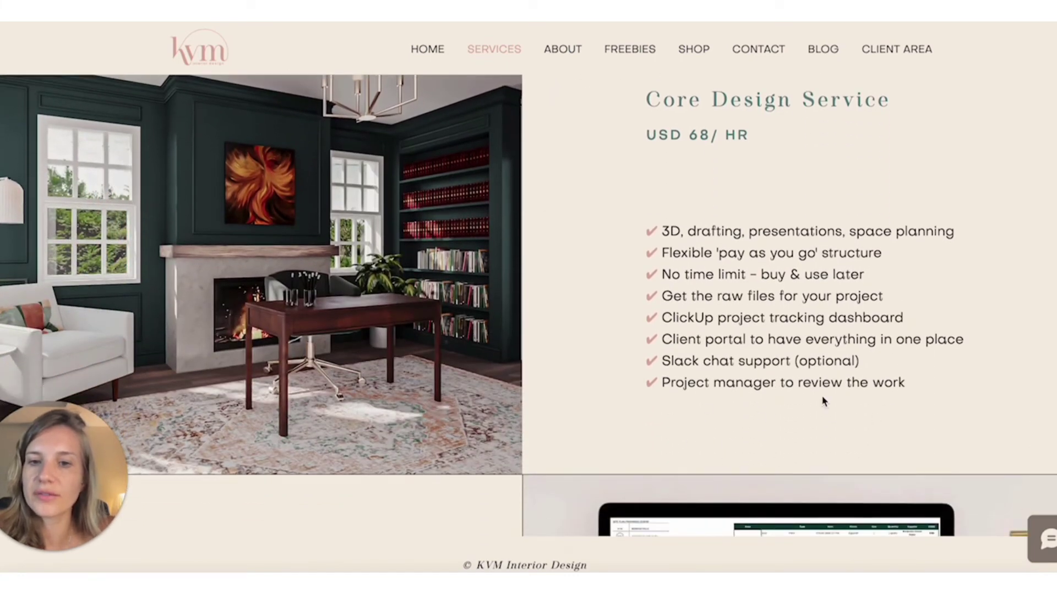
scroll(823, 401, down, 8)
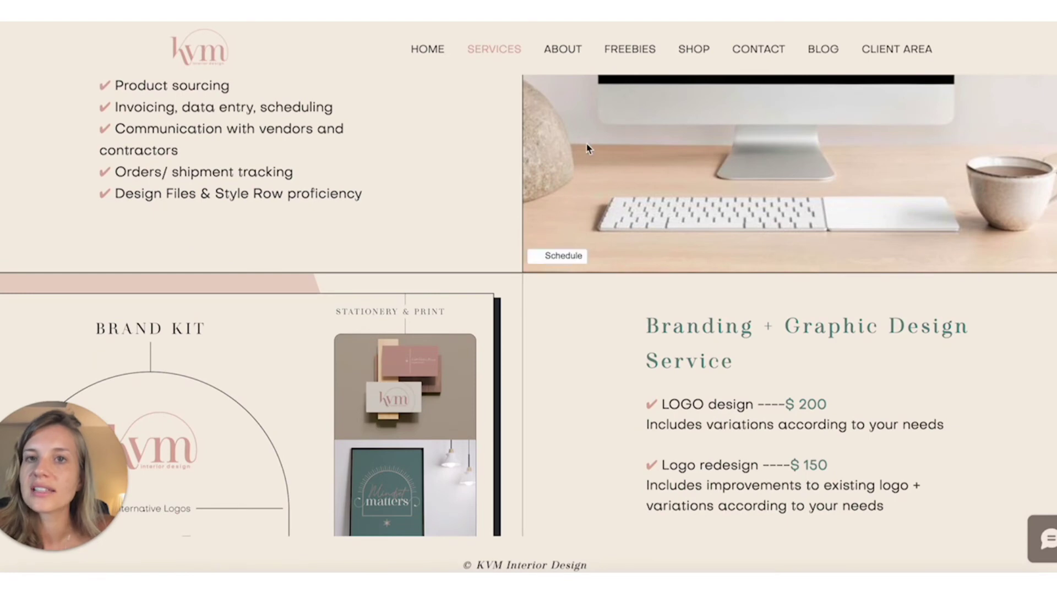
- Switch back to the form in Dubsado and review the default workflow and project status in its settings
click(559, 135)
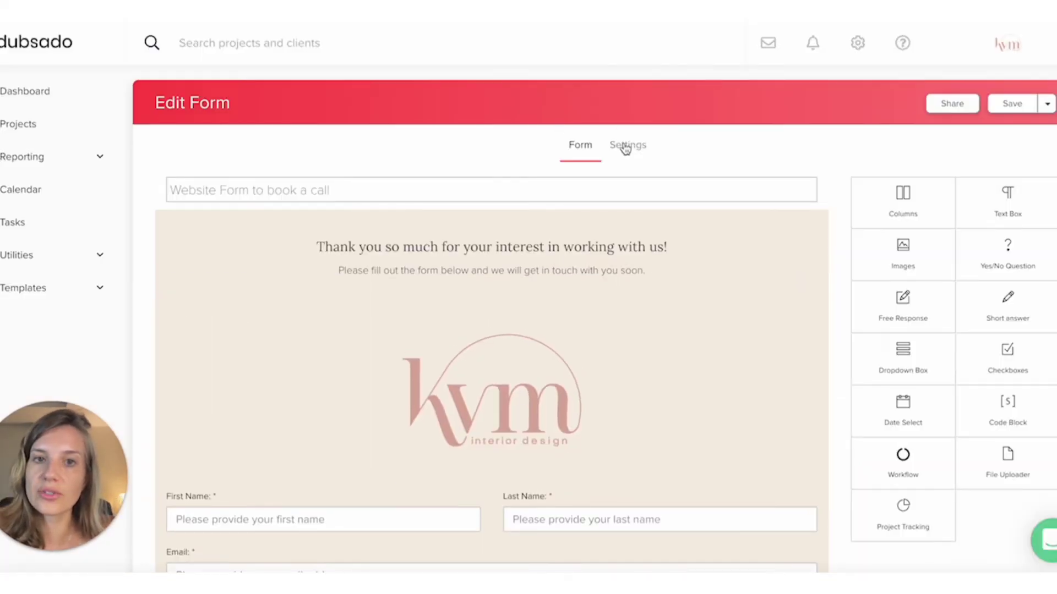
click(625, 148)
scroll(537, 406, down, 3)
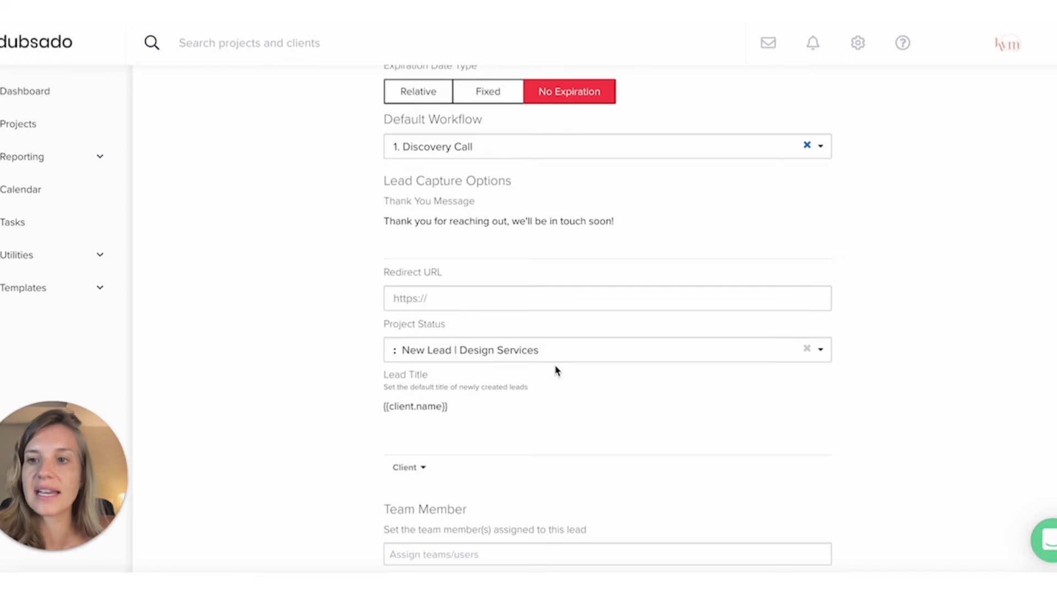
- Leave the form without saving and look through all leads in the projects overview
click(18, 125)
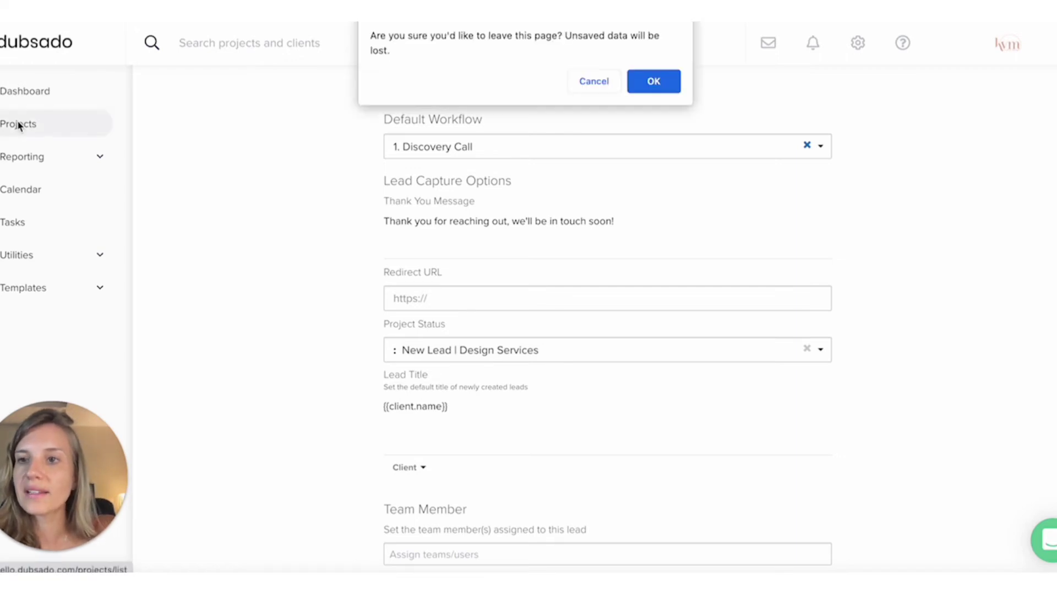
click(644, 88)
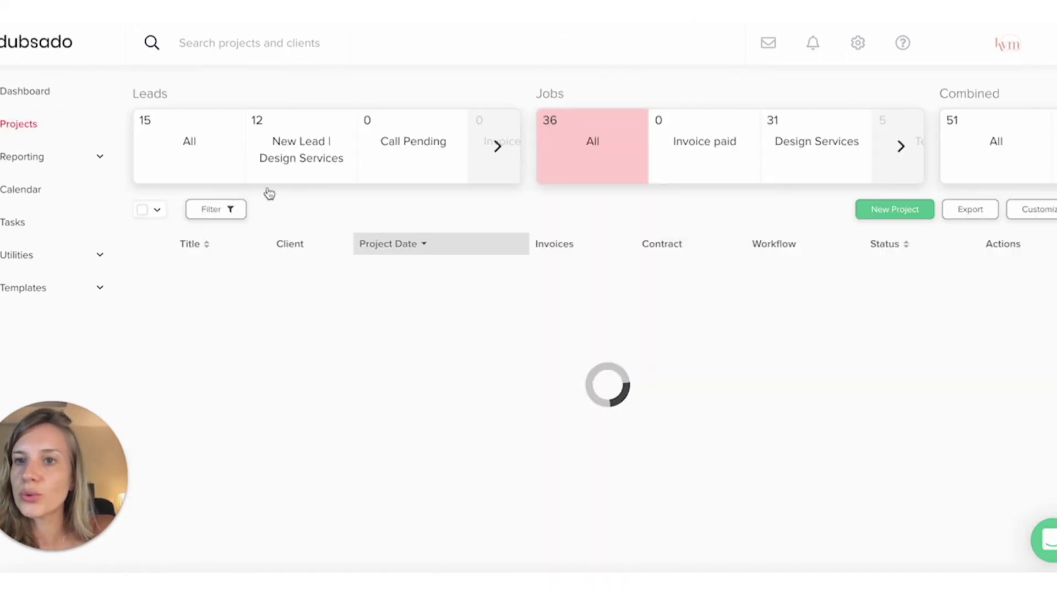
click(186, 155)
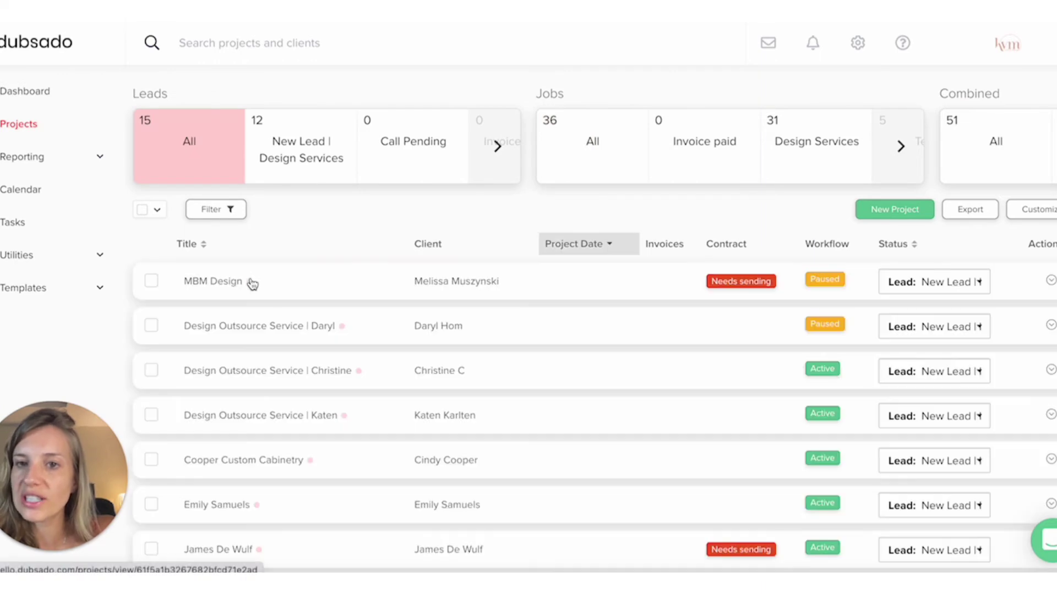
scroll(252, 284, down, 4)
scroll(252, 284, down, 5)
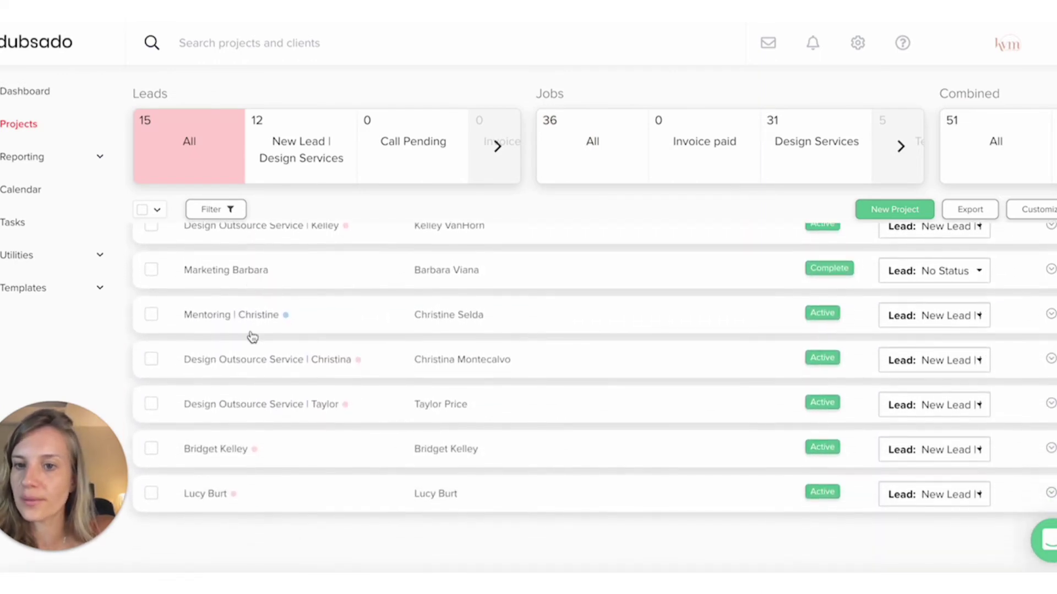
- Open the last listed lead's project to view its details, then go to the form templates
click(201, 500)
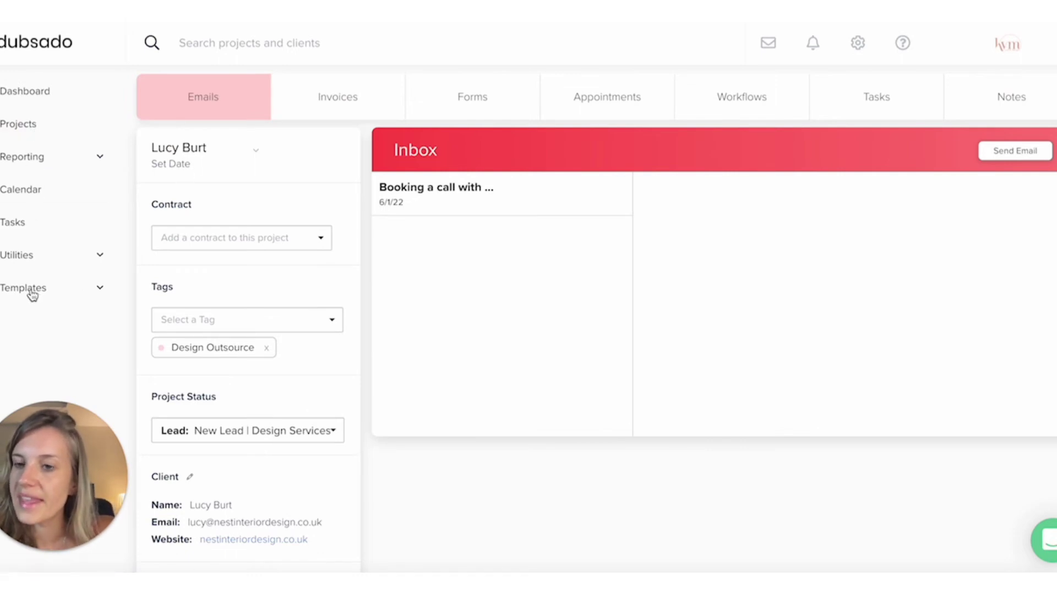
click(48, 290)
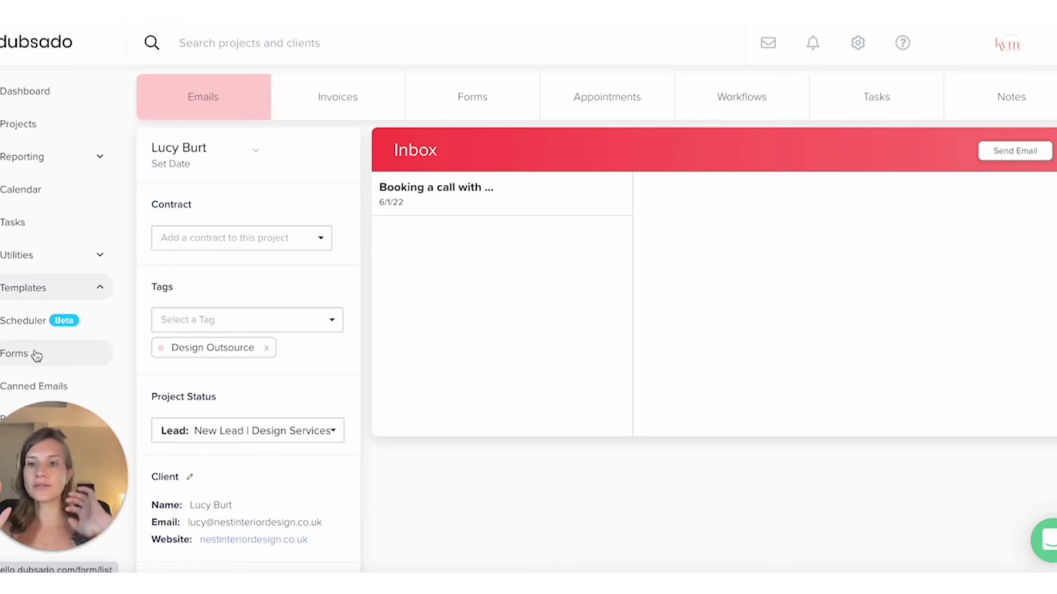
click(21, 356)
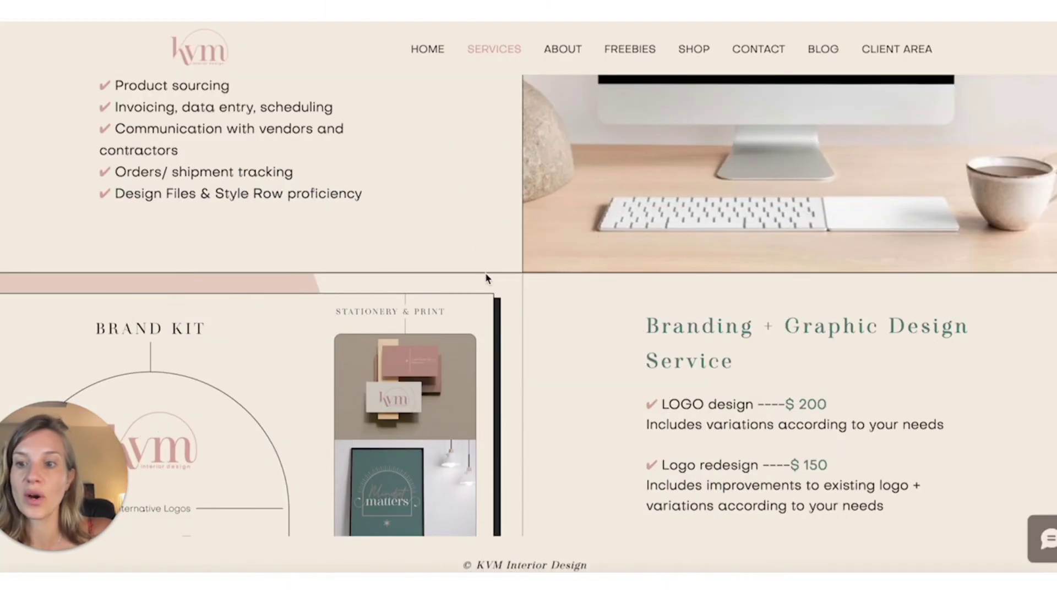
- Look over the branding, web design and testimonial sections on the website's services page
scroll(485, 278, down, 2)
scroll(485, 278, down, 3)
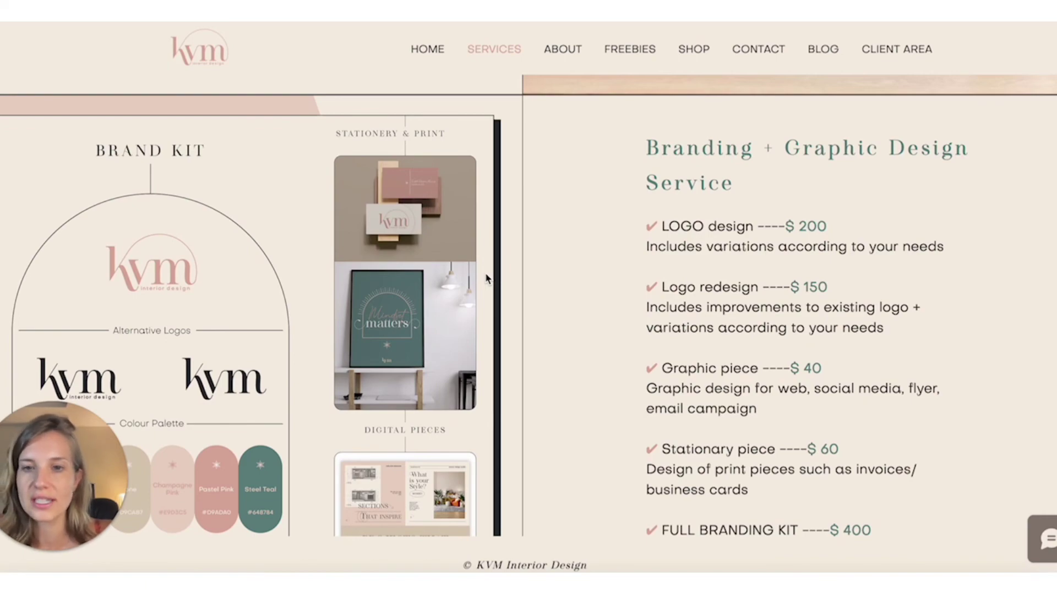
scroll(486, 278, down, 12)
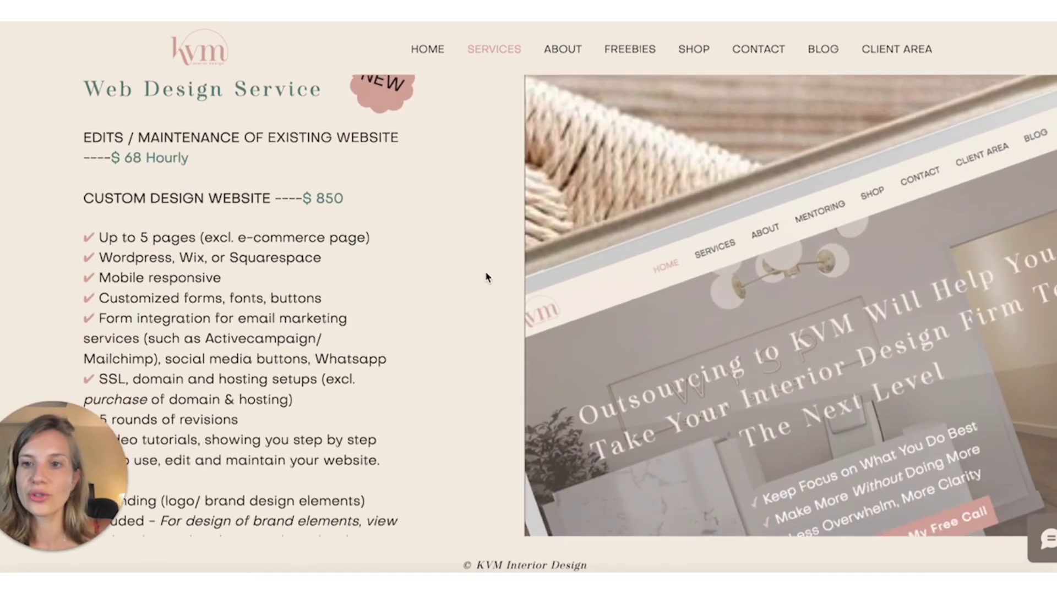
scroll(486, 278, down, 15)
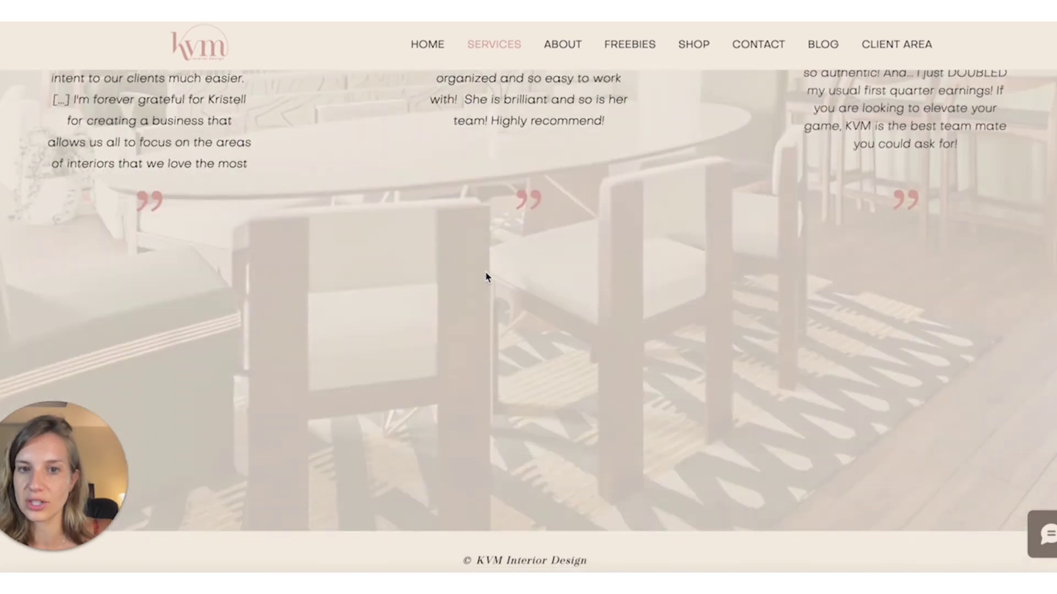
scroll(485, 278, up, 15)
- Go to the website's home page and inspect the link of the "Yes! Want To Book My Free Call" button in the Wix editor
click(432, 52)
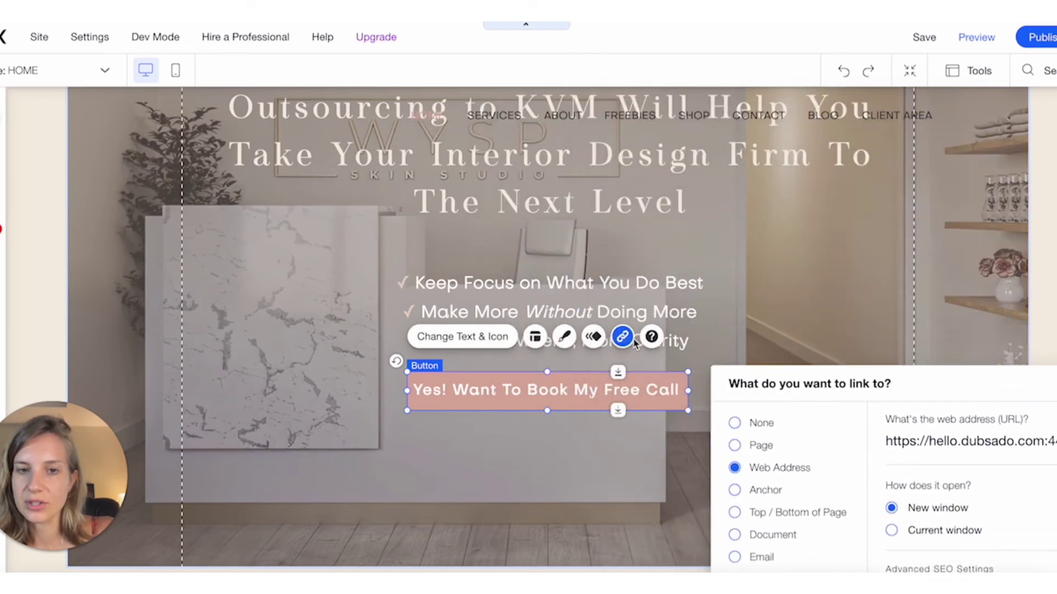
drag(810, 387, 436, 94)
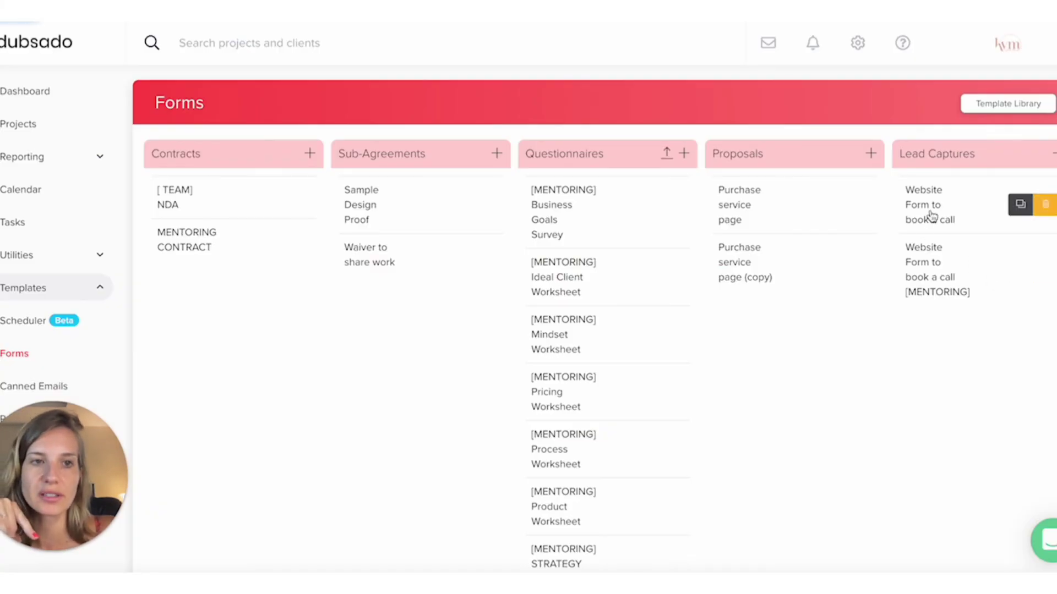
- Open the "Website Form to book a call" lead capture in Dubsado, display its sharing options and select the iframe code
click(931, 216)
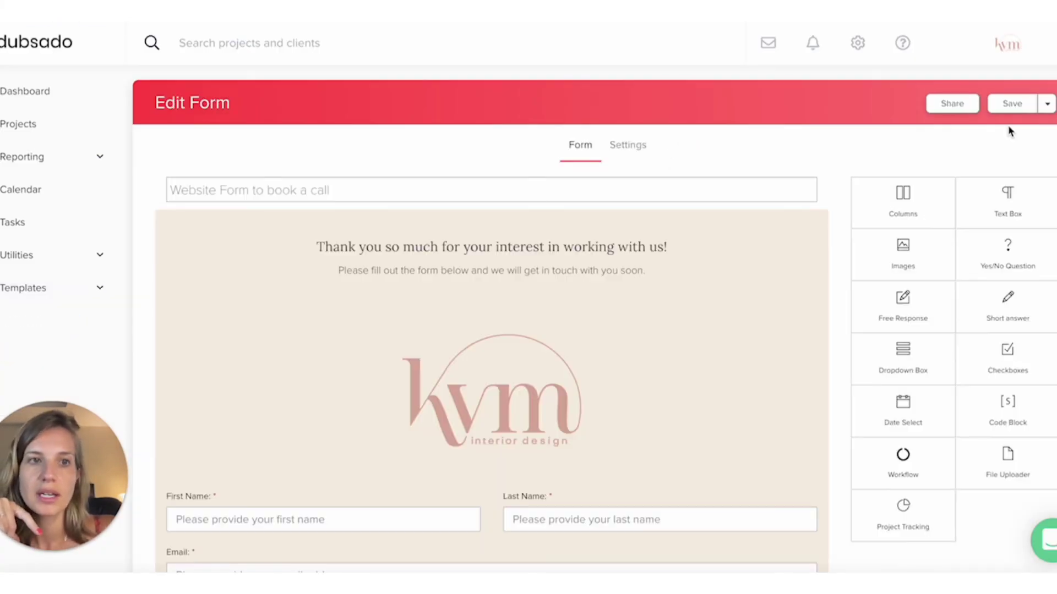
click(942, 113)
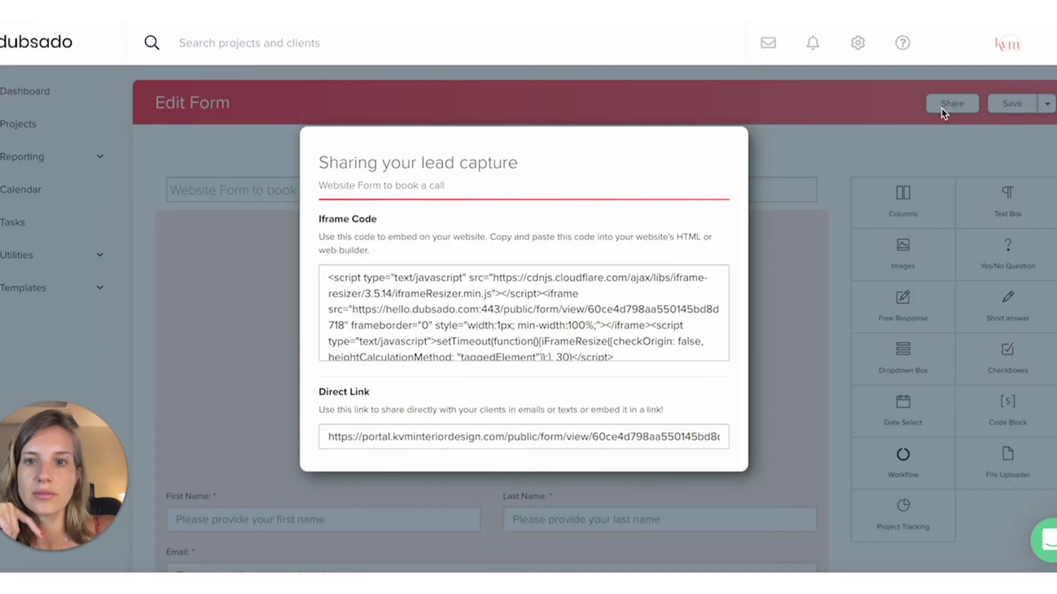
drag(329, 279, 607, 359)
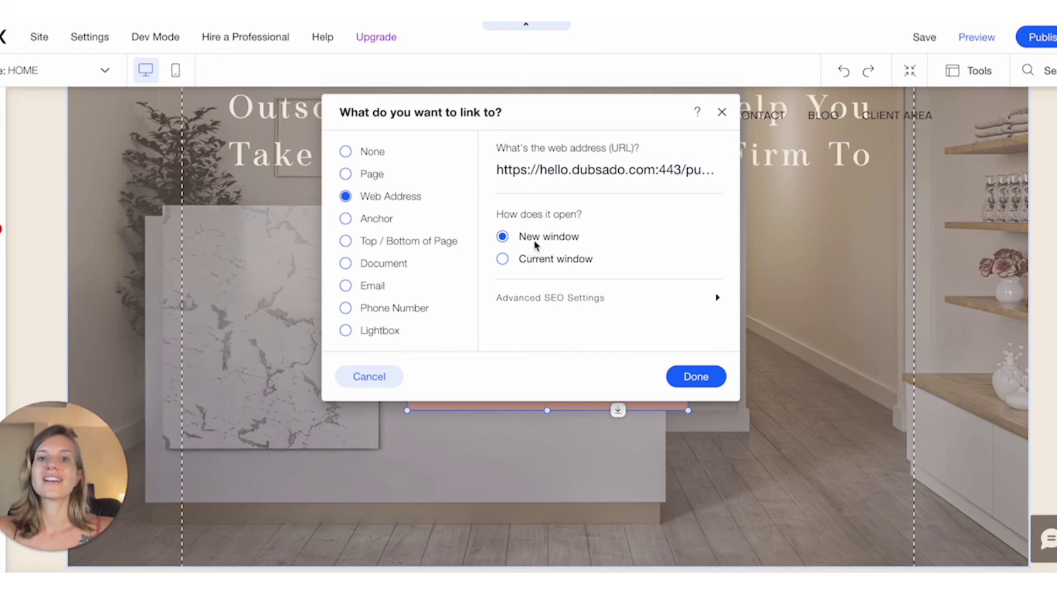
- View the advanced SEO settings of the booking button's link in the Wix editor and close the link settings
click(592, 298)
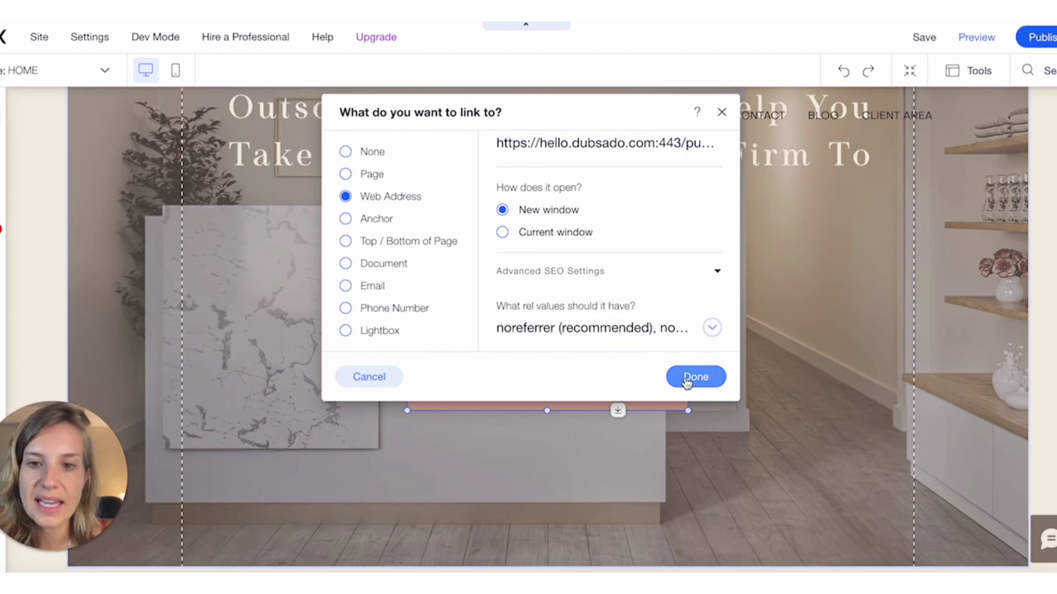
click(723, 112)
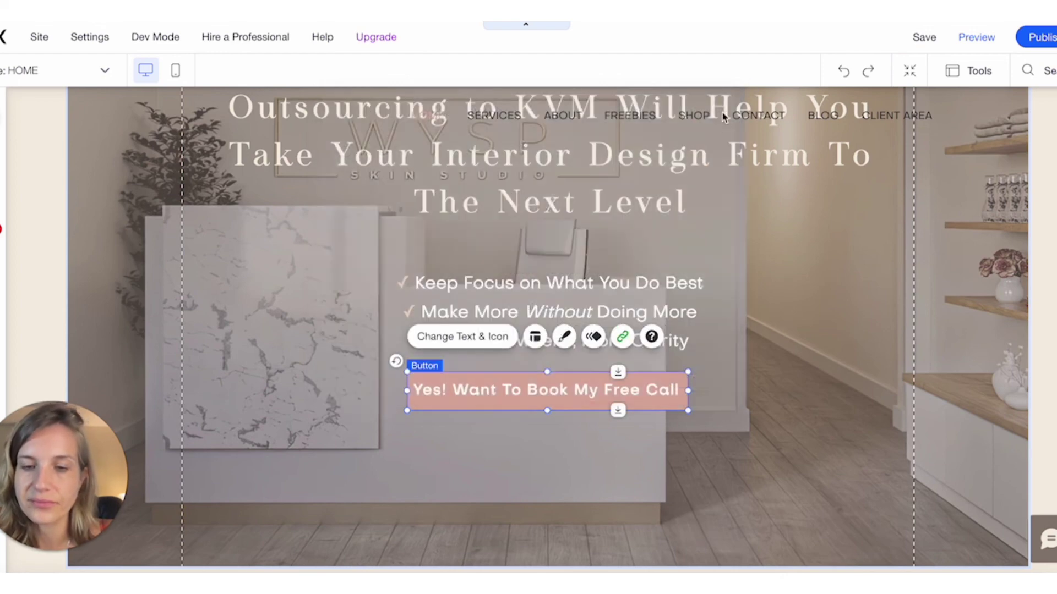